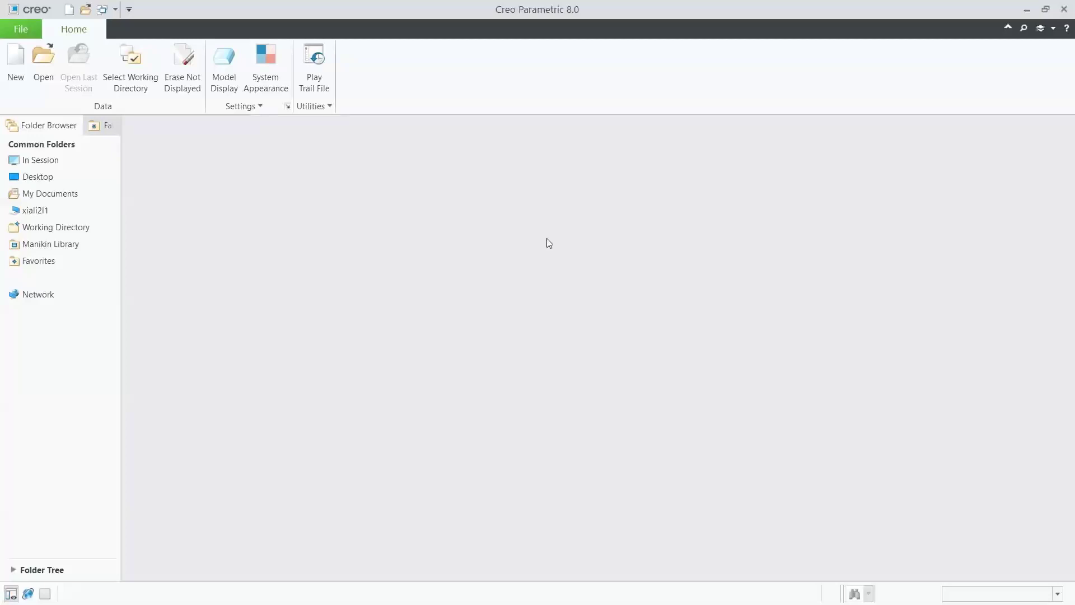
# Open the assembly faucet2.asm from the What's_New_CSL folder, filtering the file list with "fa"
pyautogui.click(48, 82)
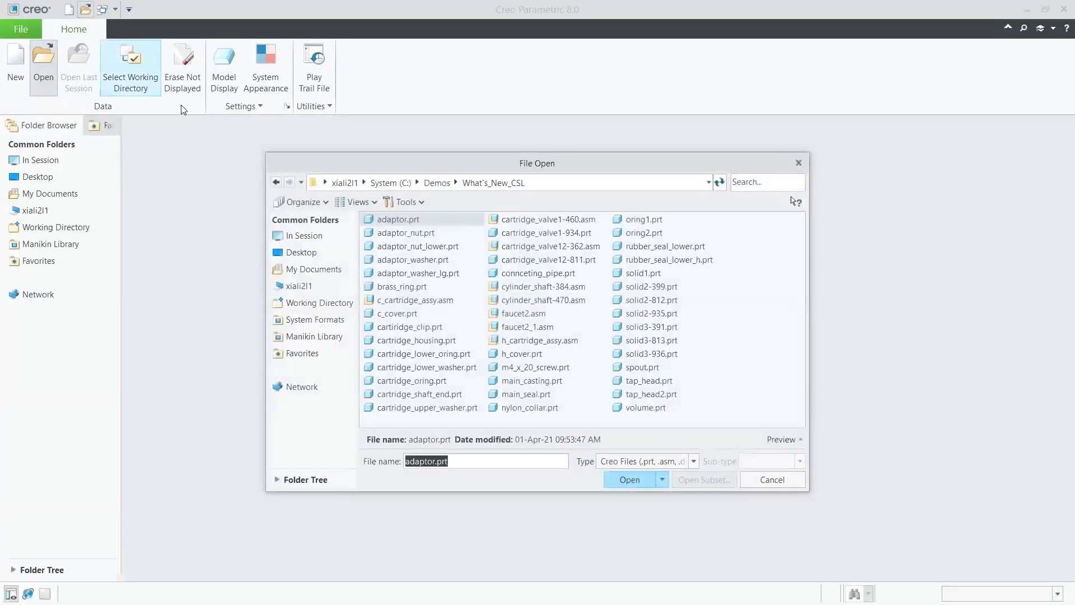
pyautogui.click(749, 184)
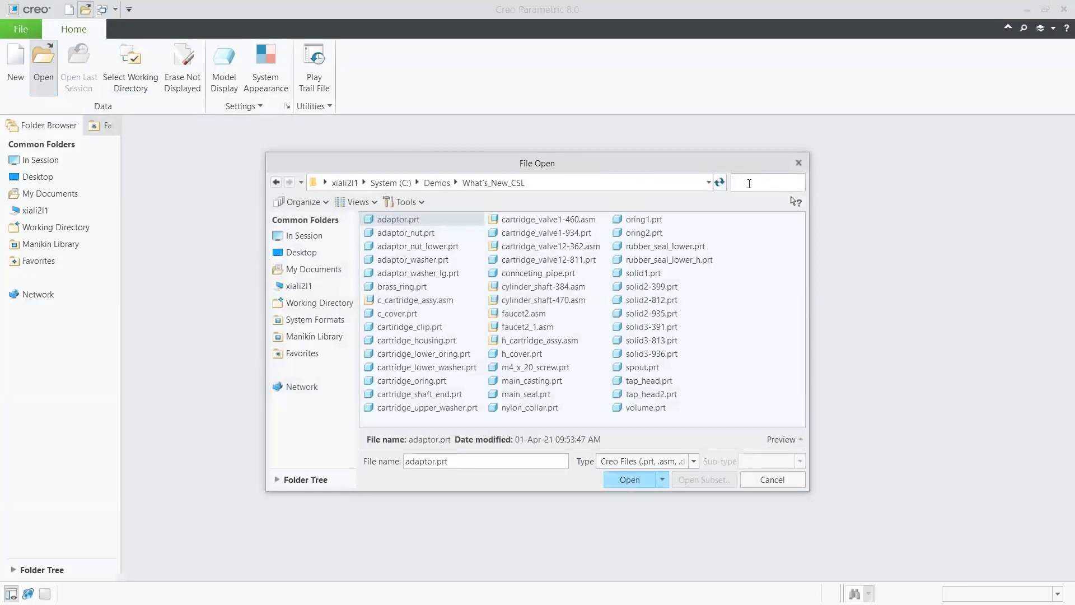
pyautogui.write('fa')
pyautogui.click(406, 221)
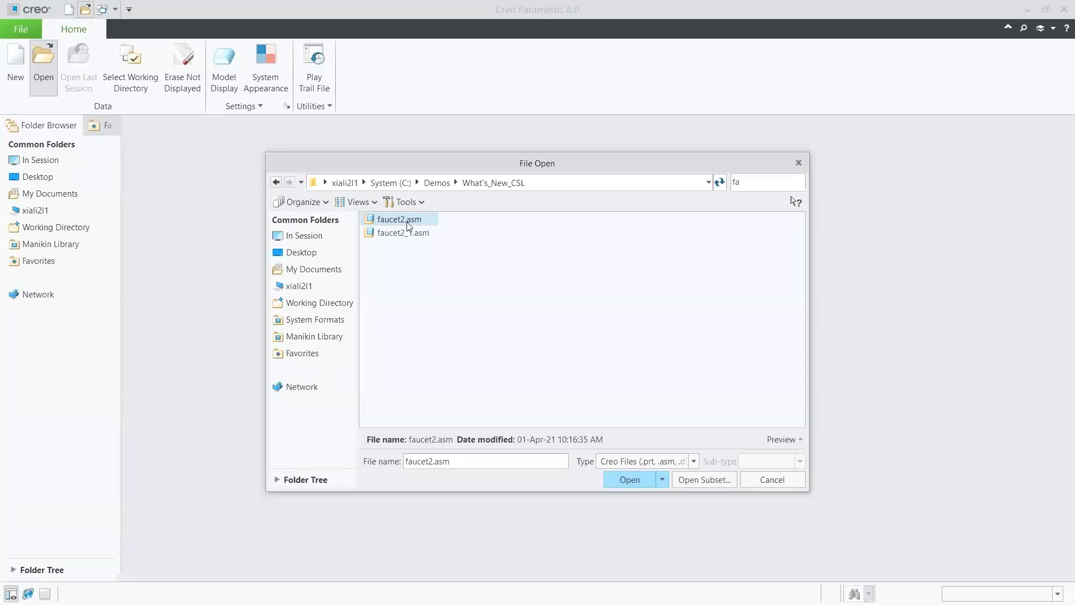
pyautogui.click(630, 480)
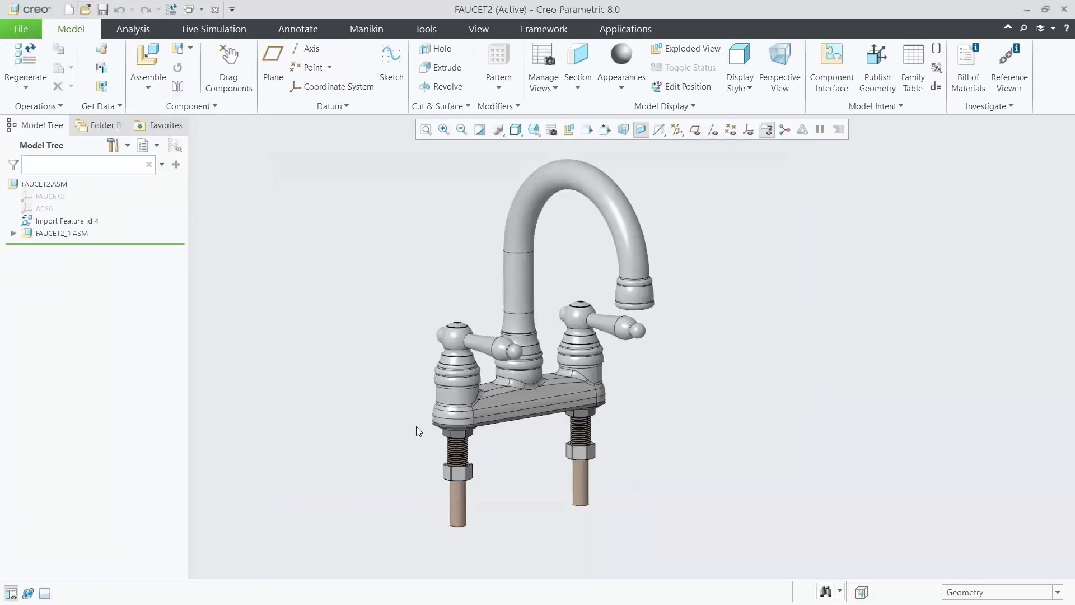
# Expand the FAUCET2_1.ASM subassembly and look through its component list
pyautogui.click(12, 234)
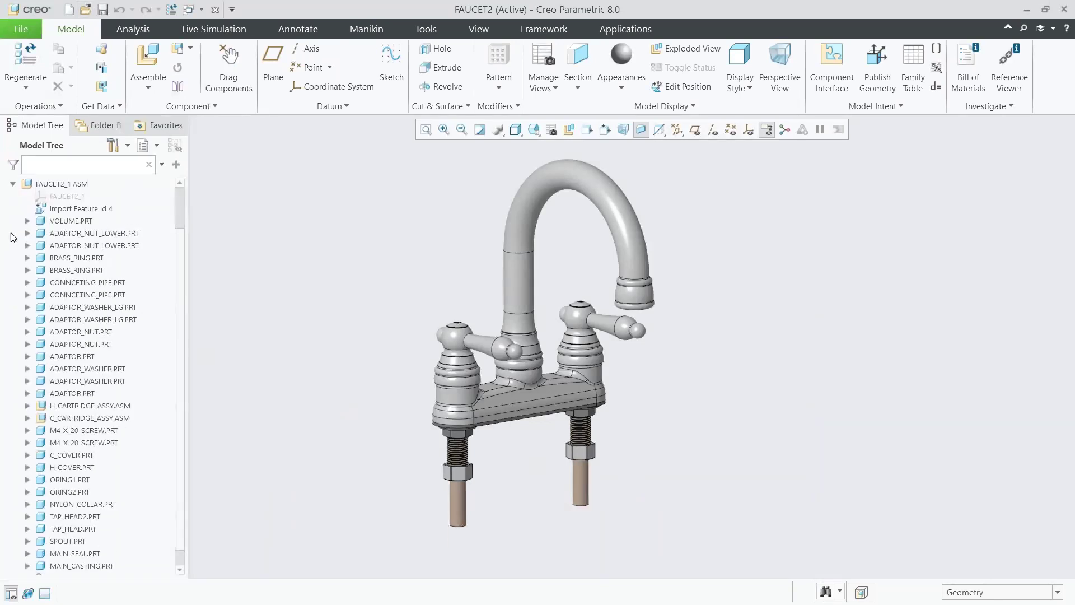
pyautogui.scroll(1, 181, 227)
pyautogui.scroll(1, 180, 227)
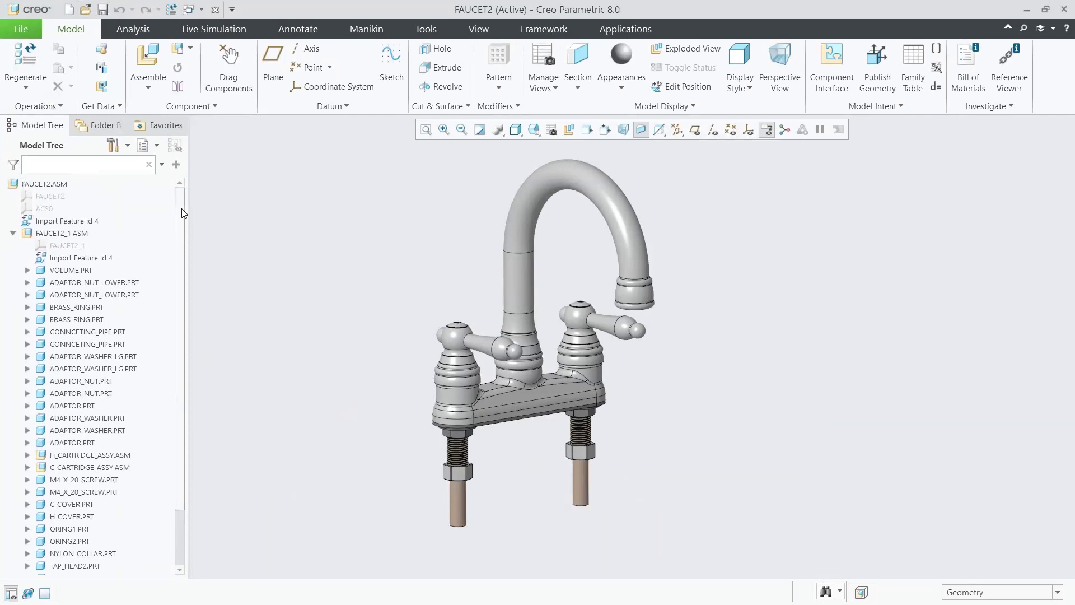
# Switch to the Live Simulation environment and dismiss its introductory message so it does not show in the future
pyautogui.click(219, 29)
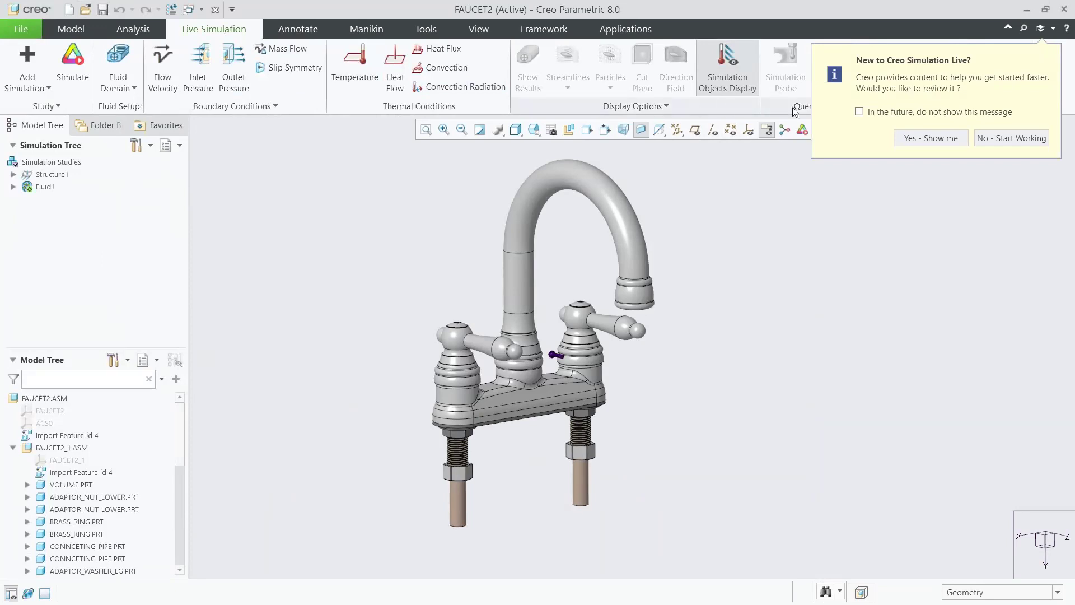
pyautogui.click(860, 112)
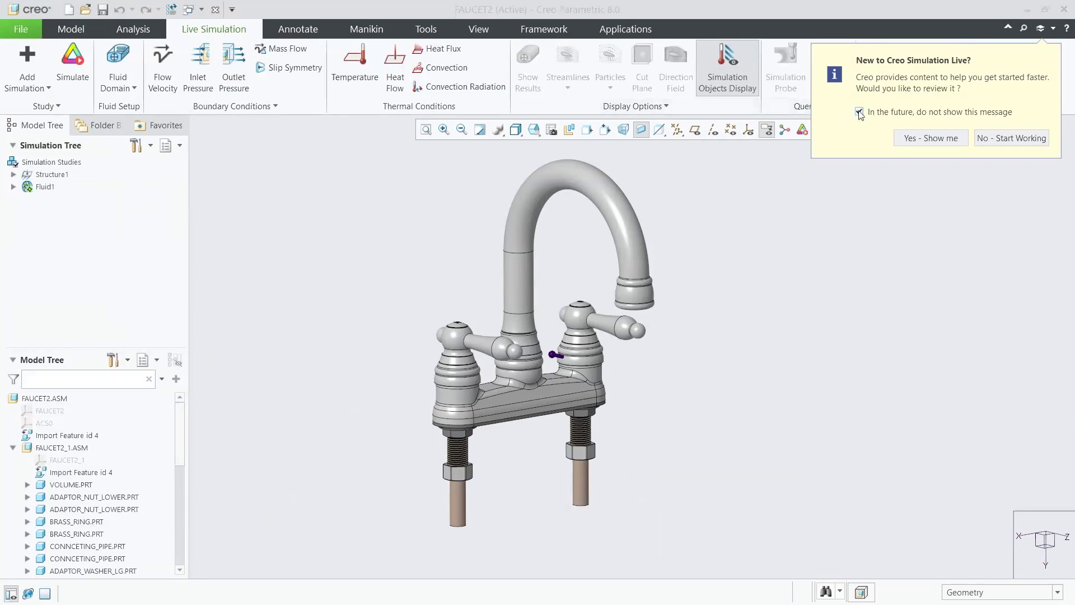
pyautogui.click(993, 136)
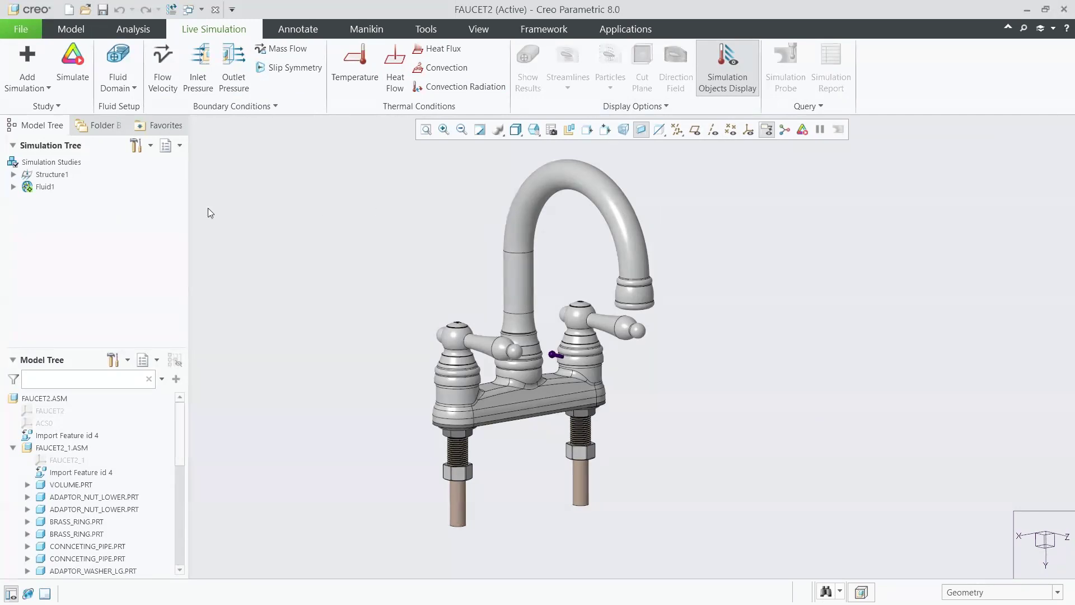
# Expand the Fluid1 study to examine its fluid domain material and thermal conditions
pyautogui.click(14, 187)
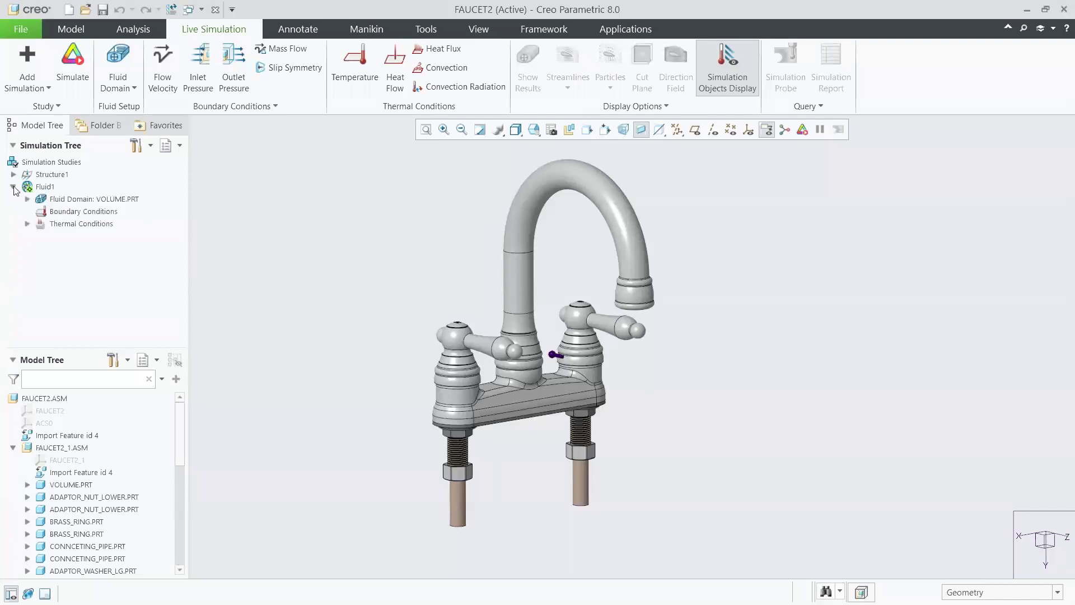
pyautogui.click(27, 199)
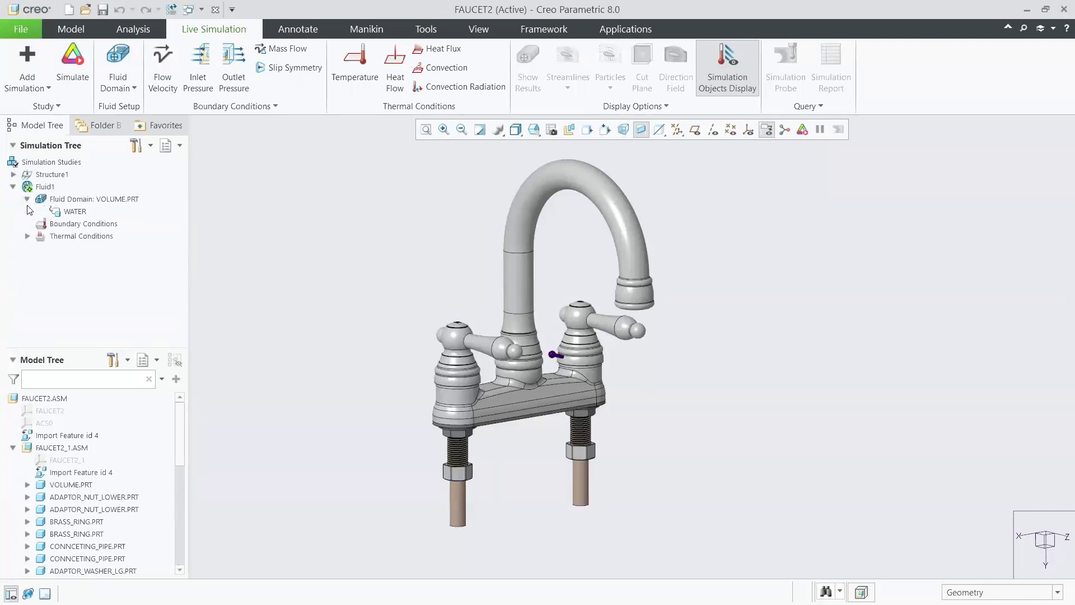
pyautogui.click(28, 237)
# Add a mass flow condition of 0.0315 kg/sec to the VOLUME.PRT inlet face at the end of the left supply pipe
pyautogui.click(283, 52)
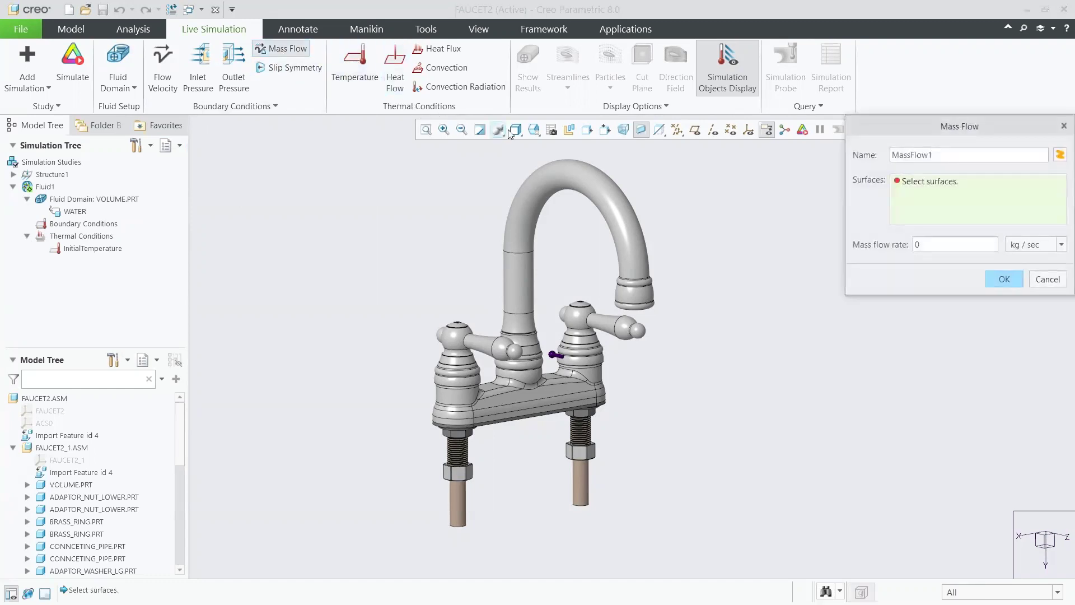
pyautogui.click(534, 130)
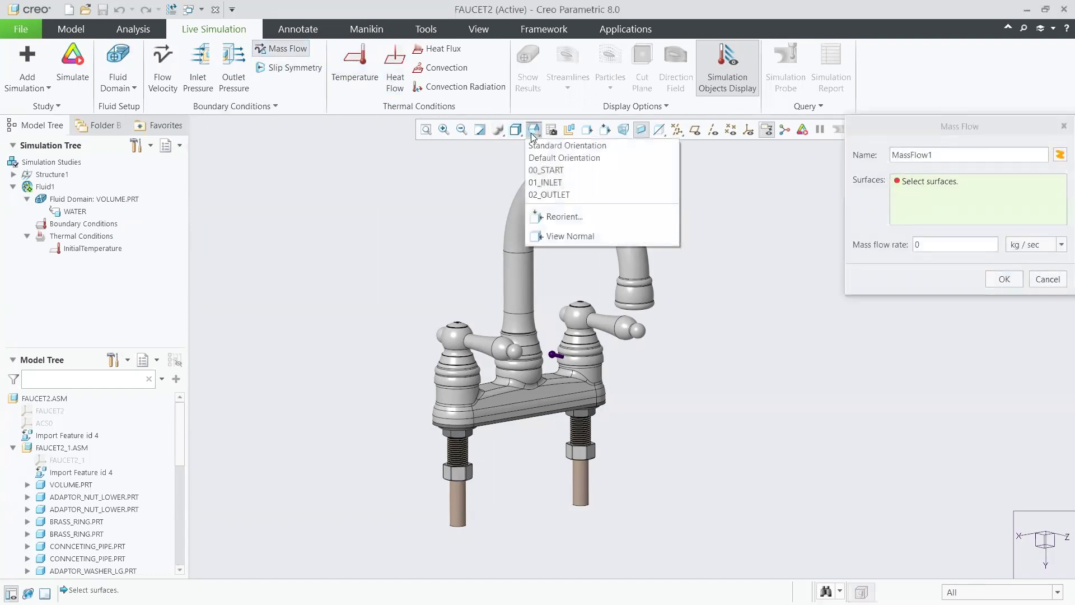
pyautogui.click(542, 181)
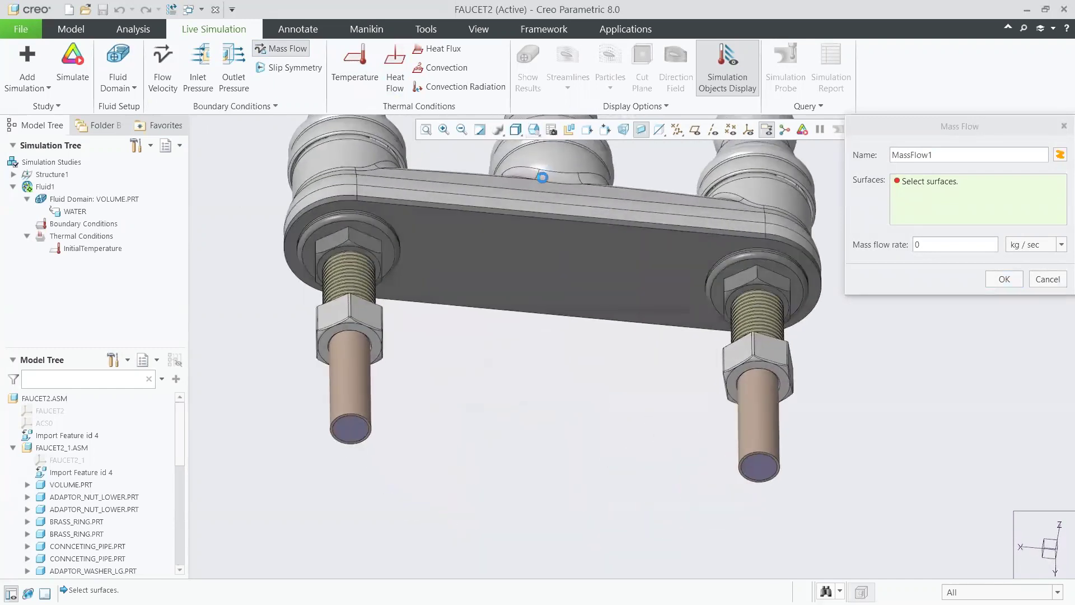
pyautogui.click(352, 429)
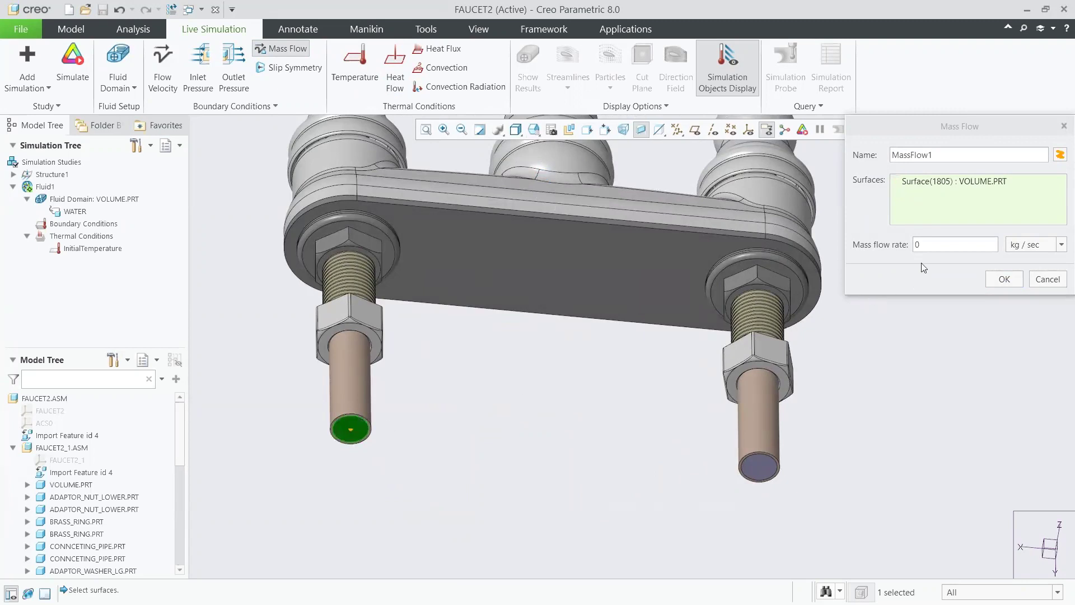
pyautogui.click(931, 247)
pyautogui.write('.0315')
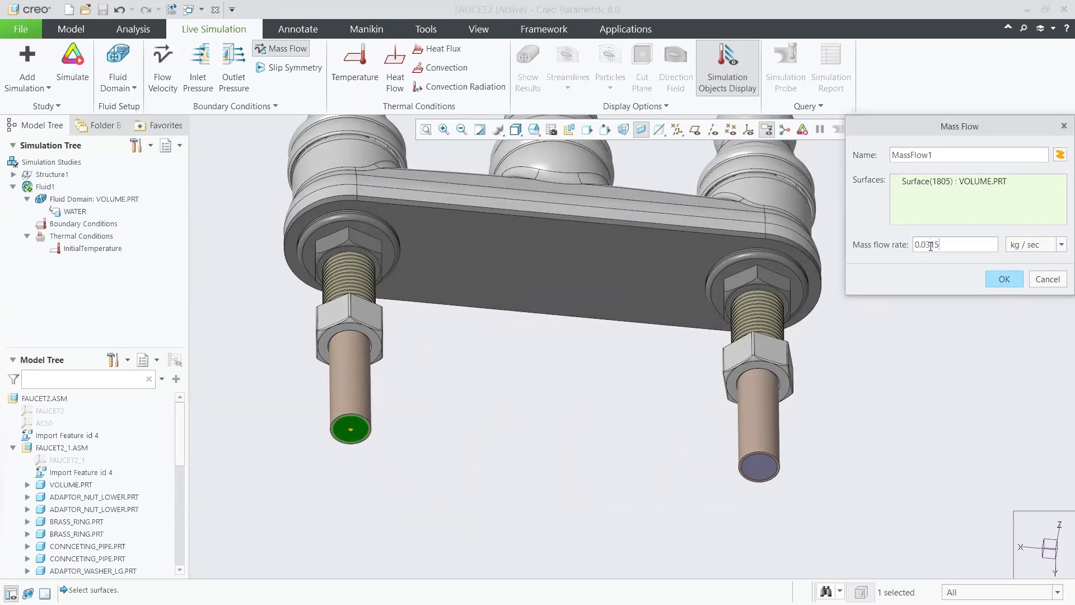
pyautogui.click(1003, 280)
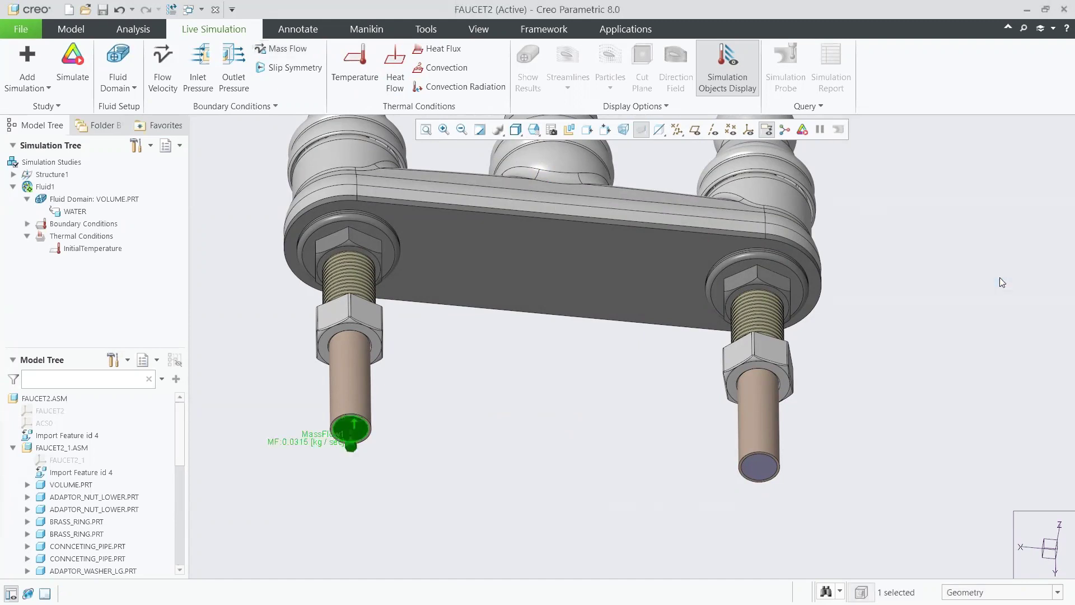
# Add a 0.0315 kg/sec mass flow condition to the right supply pipe's inlet face and expand the study's boundary conditions
pyautogui.click(765, 464)
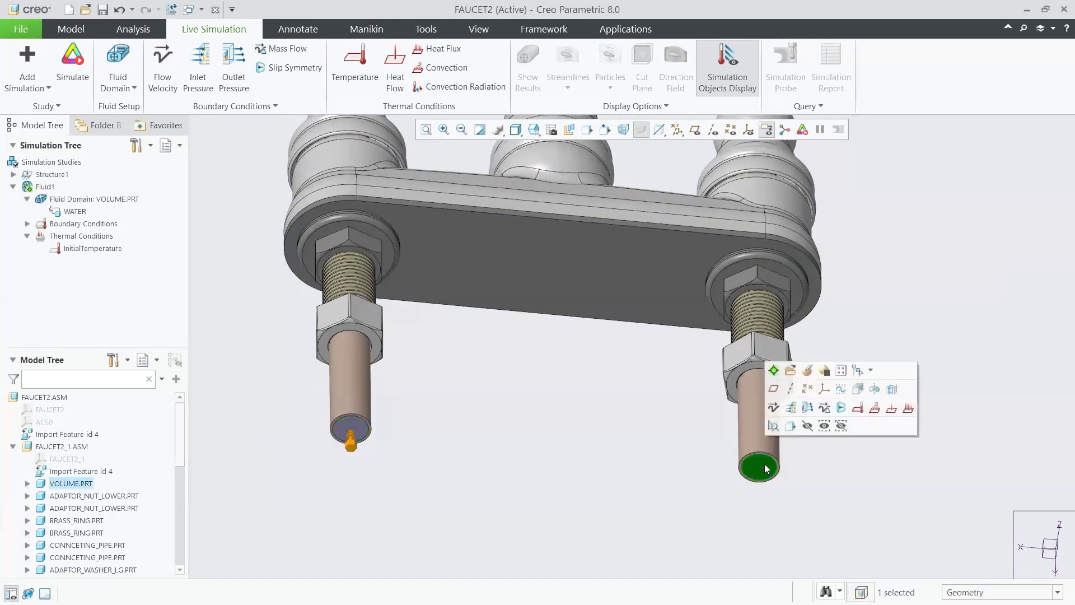
pyautogui.click(823, 408)
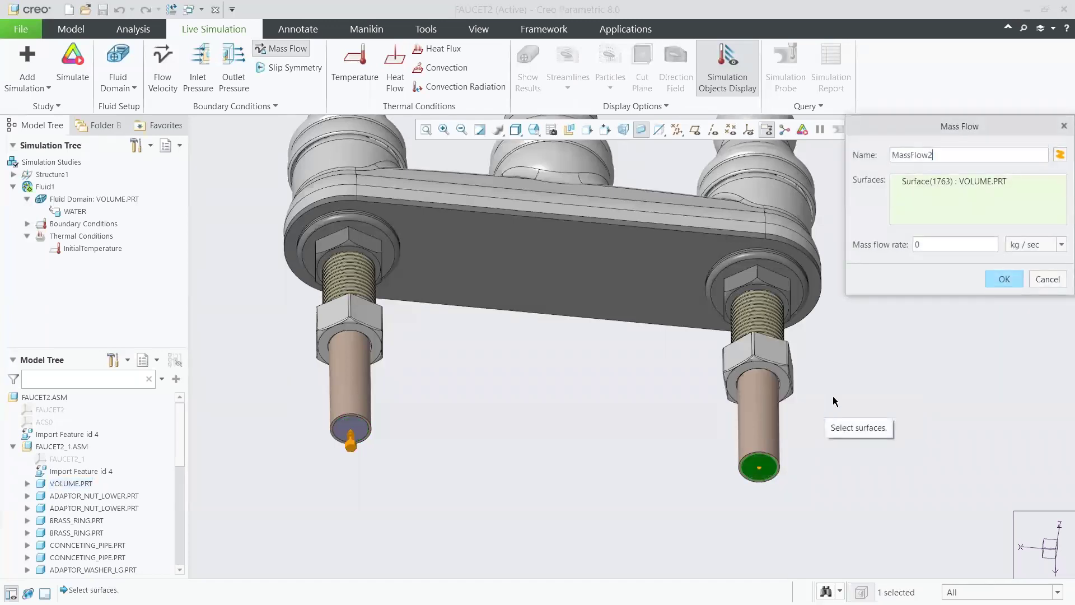
pyautogui.write('0315')
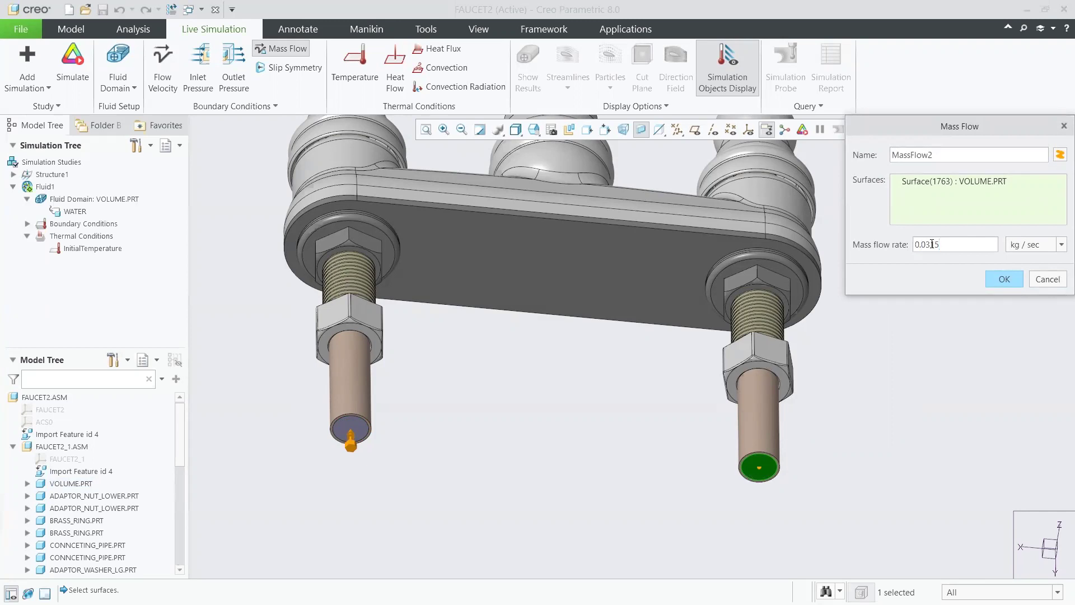
pyautogui.click(1003, 278)
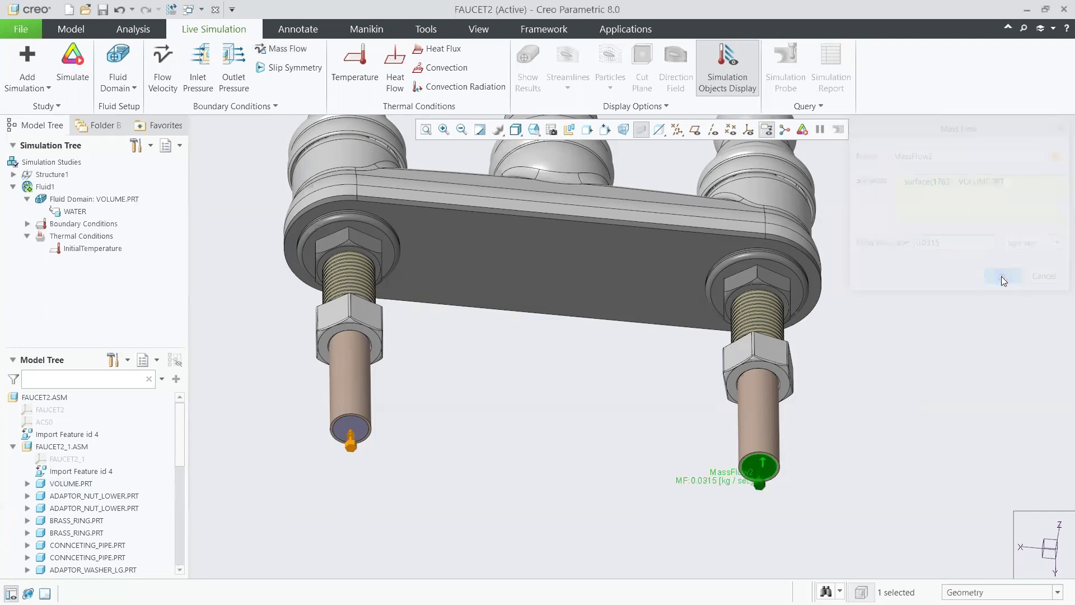
pyautogui.click(1002, 281)
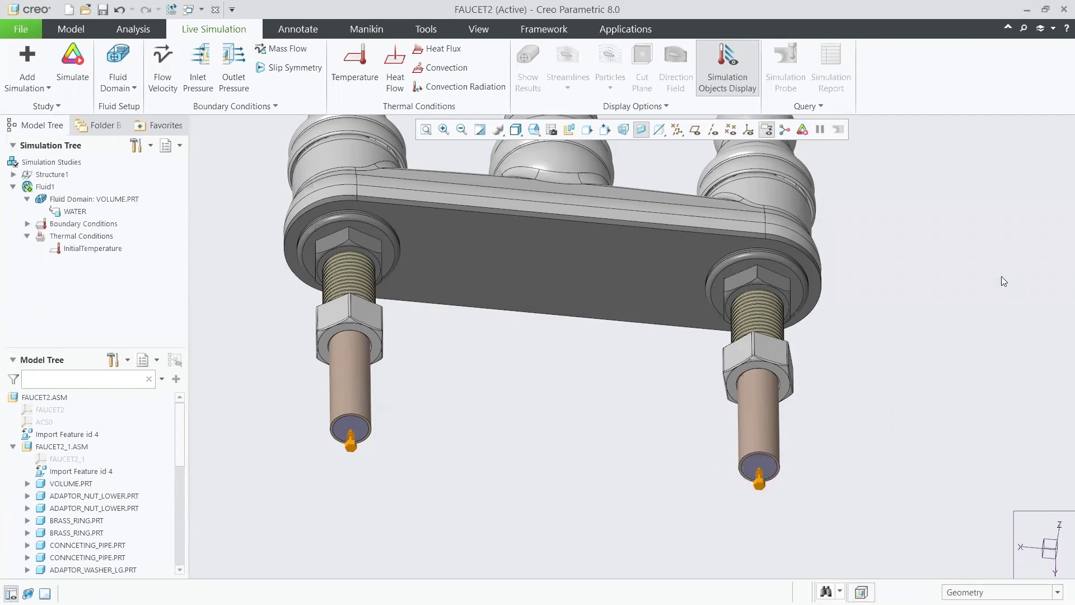
pyautogui.click(27, 224)
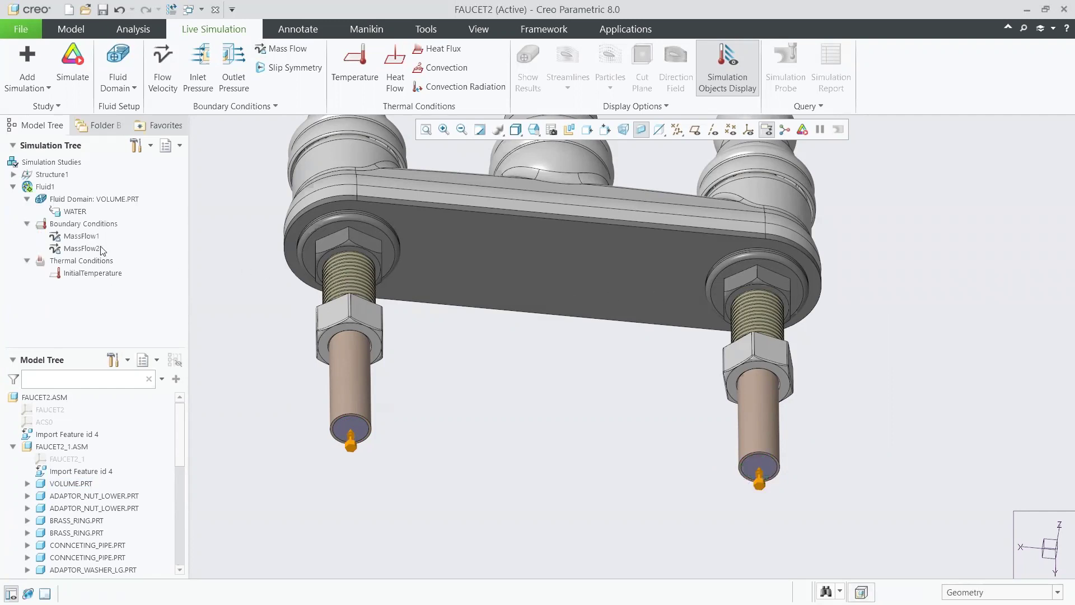
# Prescribe a temperature of 40 on the left supply pipe's inlet face, changing the temperature unit
pyautogui.click(351, 79)
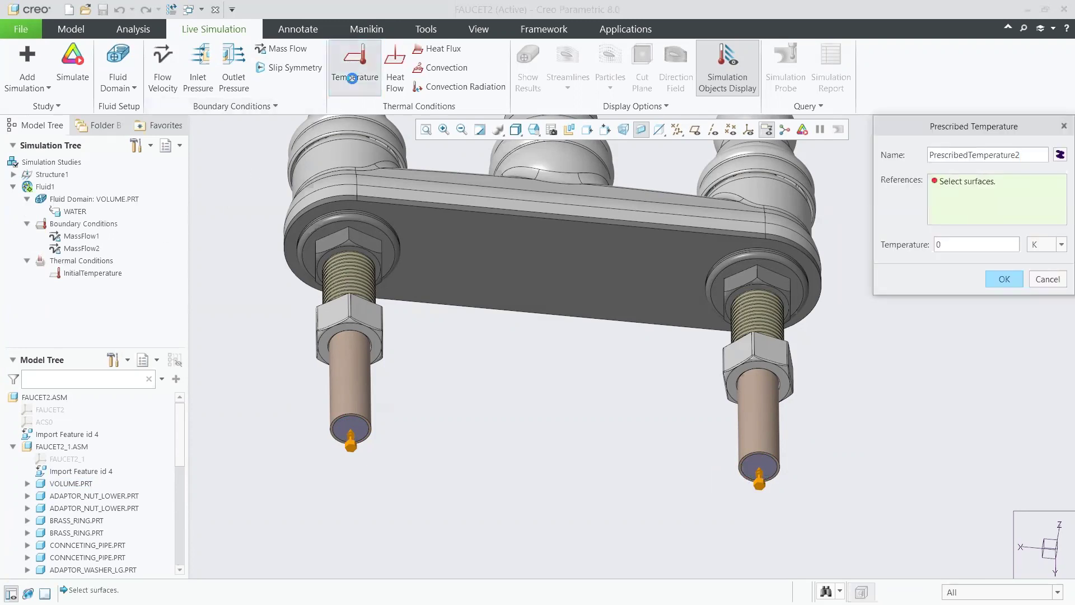
pyautogui.click(353, 426)
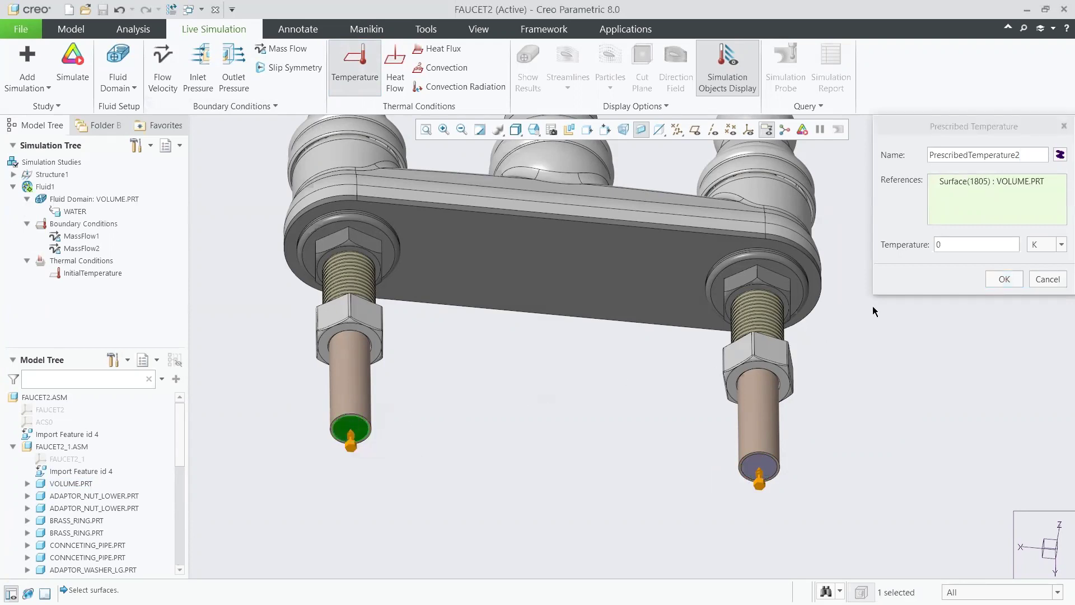
pyautogui.click(946, 246)
pyautogui.write('40')
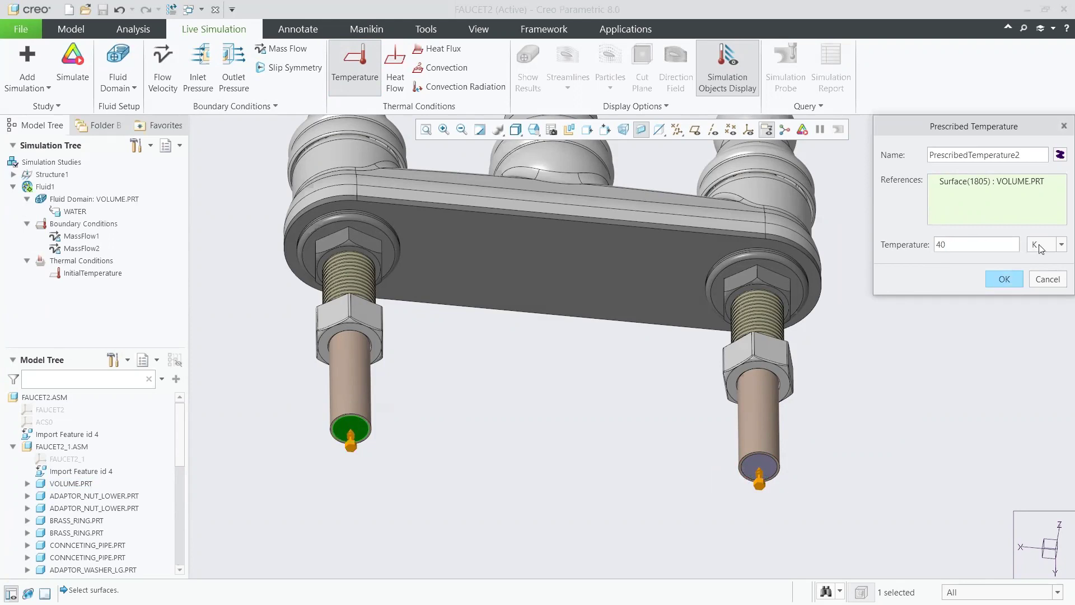
pyautogui.click(1053, 247)
pyautogui.click(1038, 272)
pyautogui.click(1013, 280)
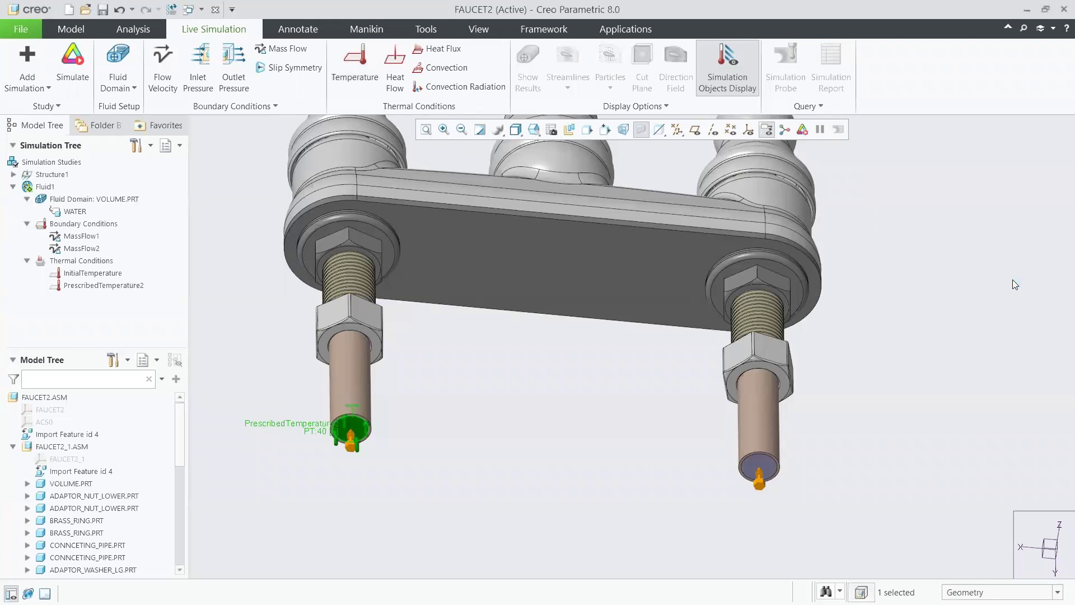
# Prescribe a temperature of 120 on the right supply pipe's inlet face
pyautogui.click(773, 469)
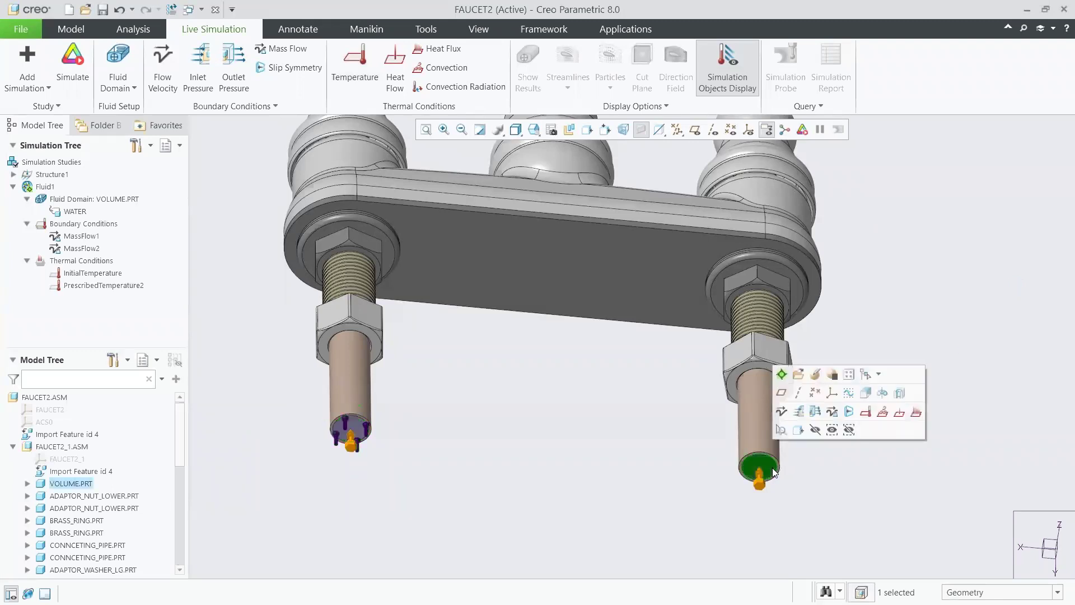
pyautogui.click(866, 413)
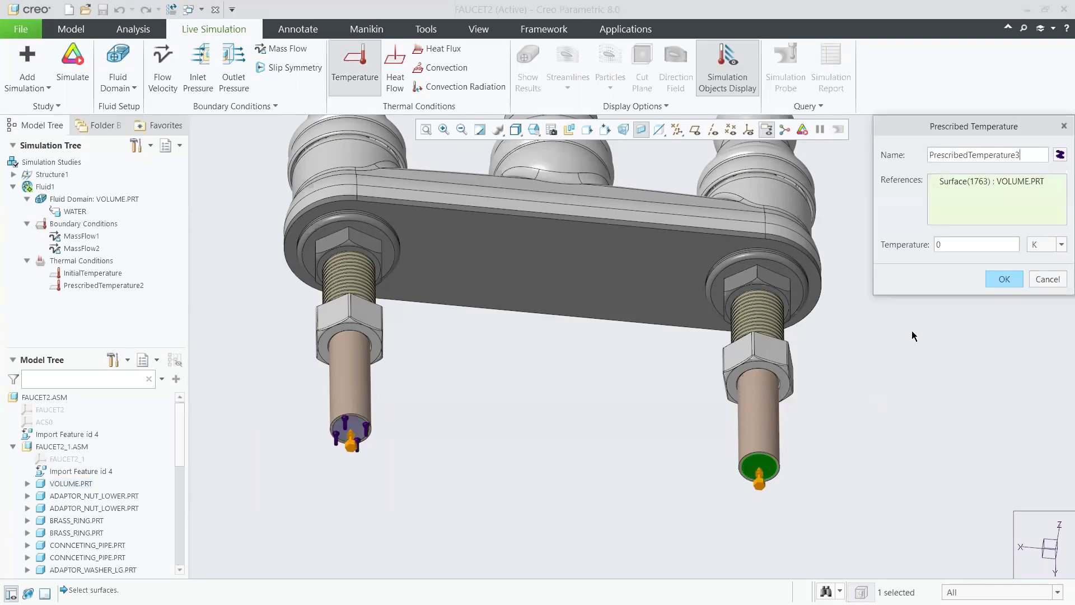
pyautogui.doubleClick(954, 247)
pyautogui.write('120')
pyautogui.click(1043, 247)
pyautogui.click(1008, 280)
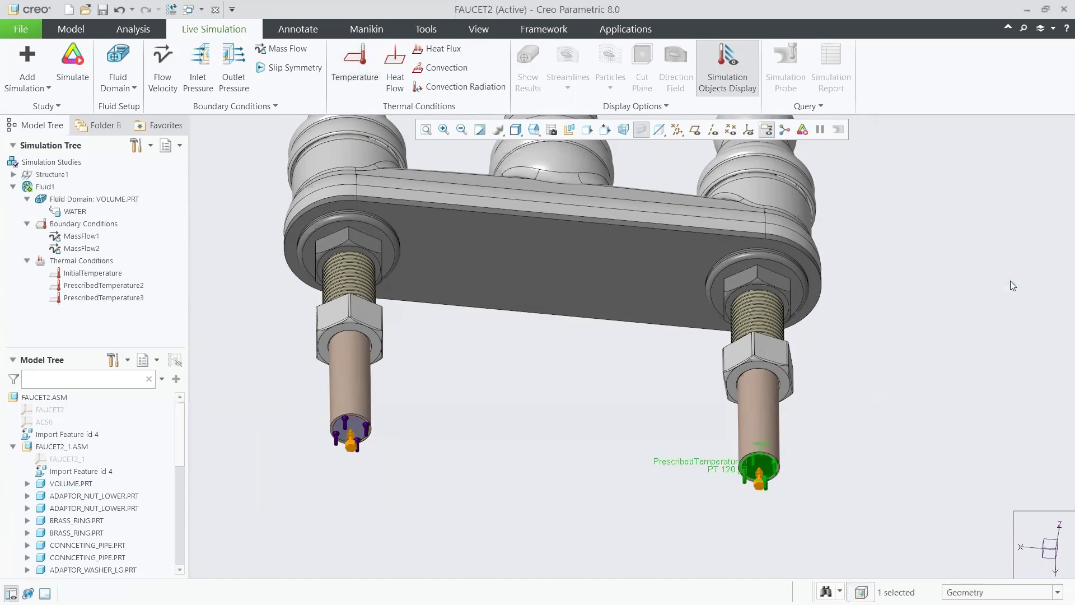
pyautogui.click(855, 270)
# Add an outlet pressure condition of 0 Pa to the VOLUME.PRT face at the spout opening
pyautogui.click(236, 82)
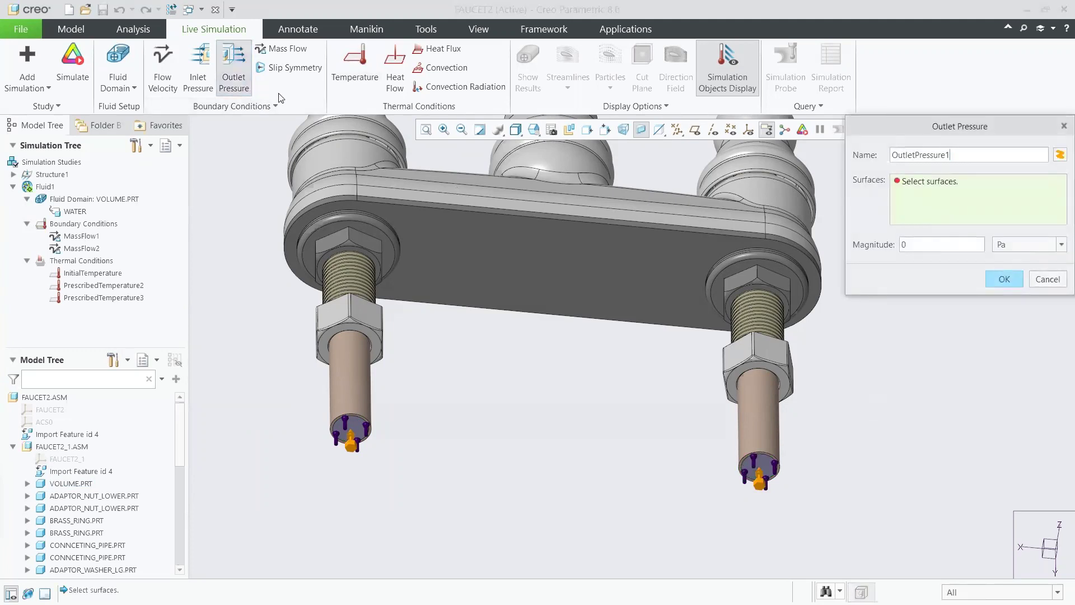
pyautogui.click(533, 129)
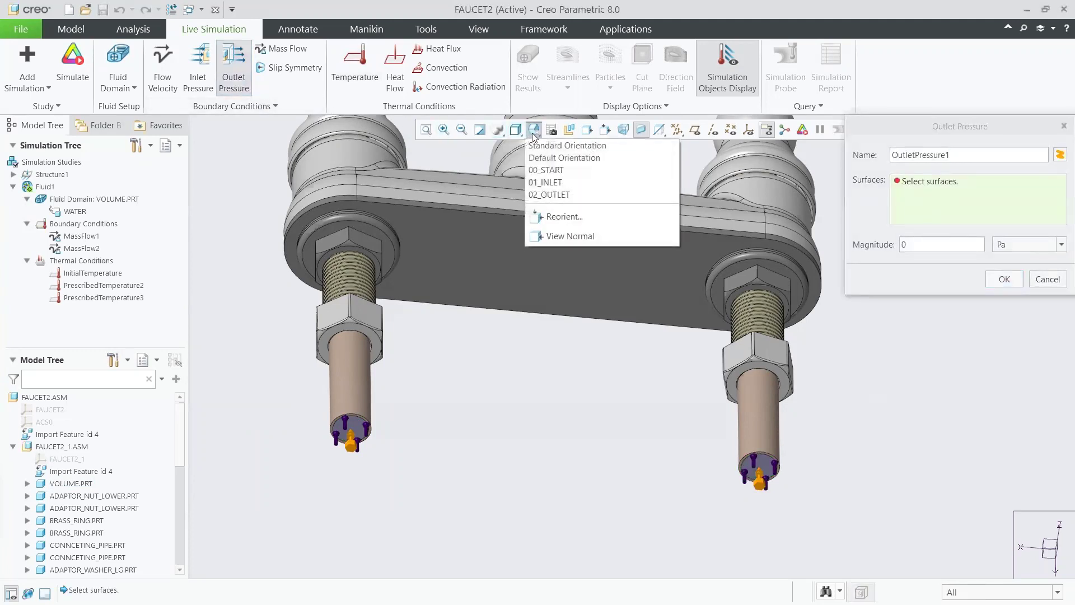
pyautogui.click(548, 194)
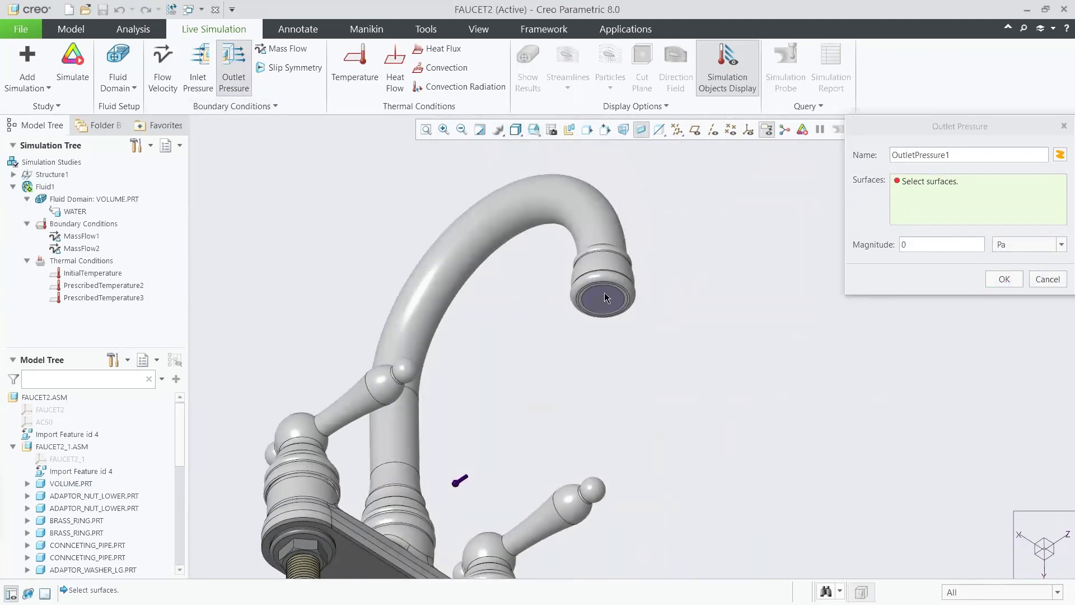
pyautogui.click(605, 297)
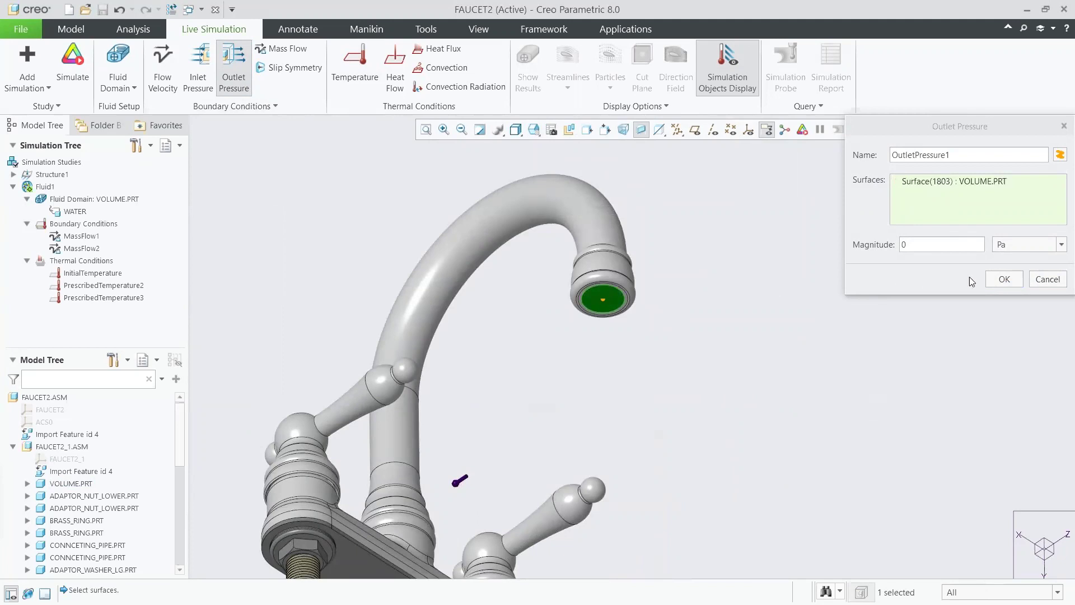
pyautogui.click(1004, 279)
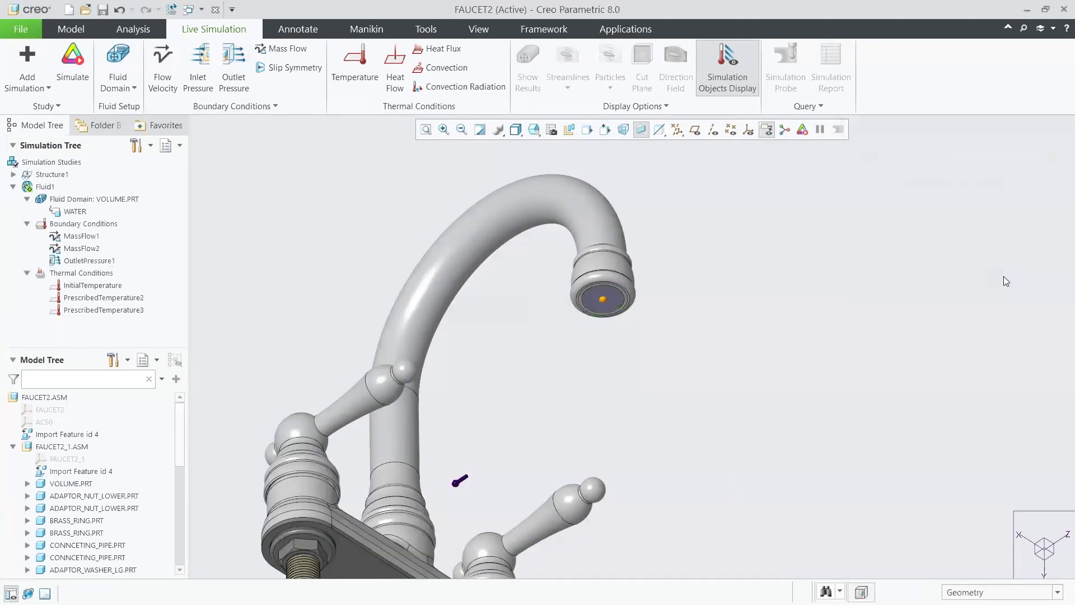
# Restore the 00_START view, enable transient mode for the fluid study and run the simulation
pyautogui.click(541, 137)
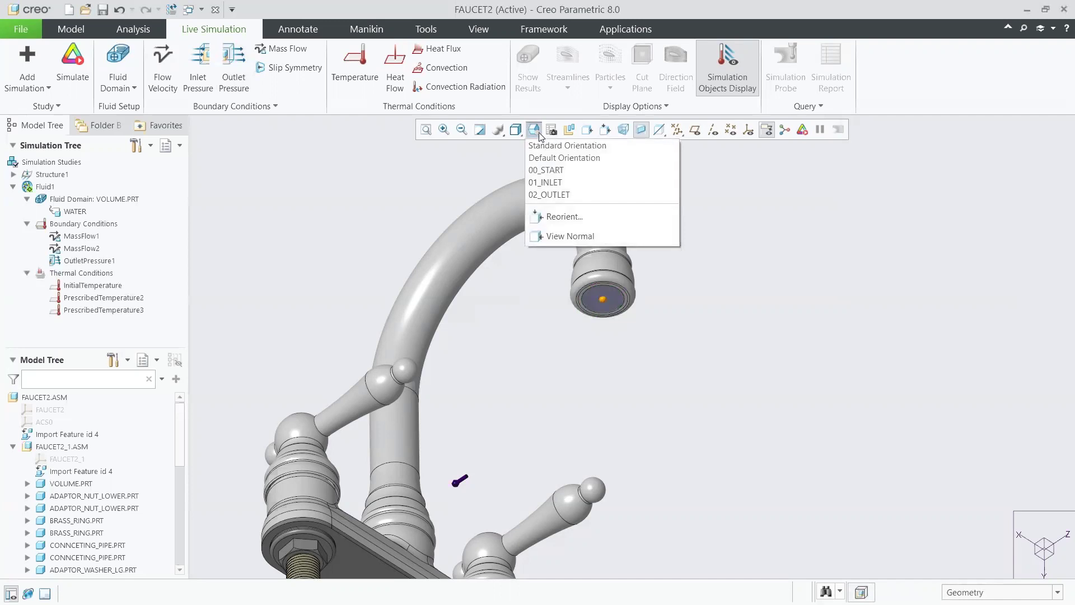
pyautogui.click(546, 166)
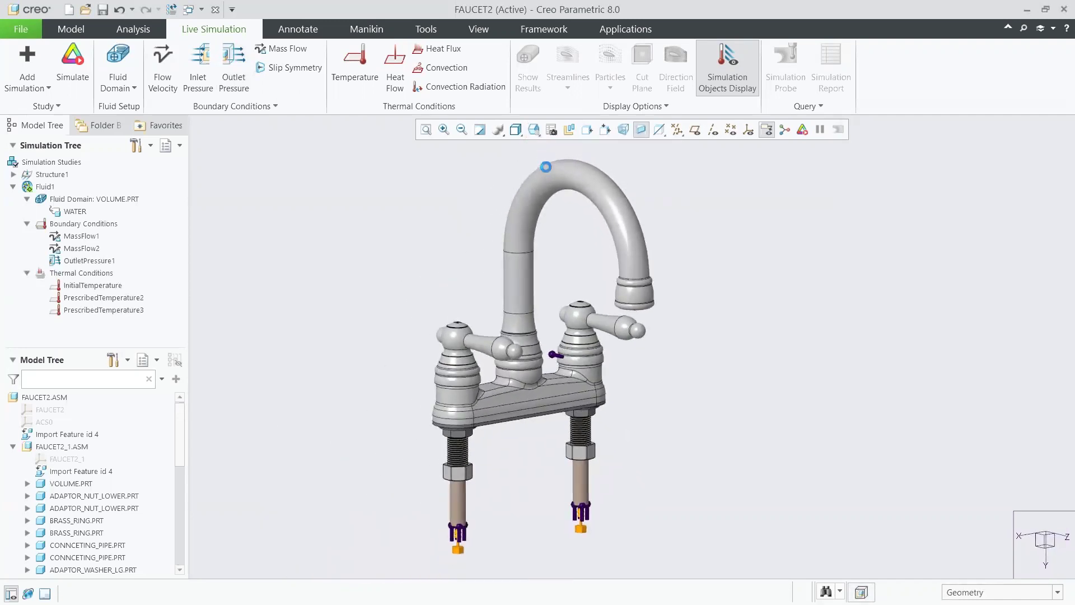
pyautogui.click(56, 106)
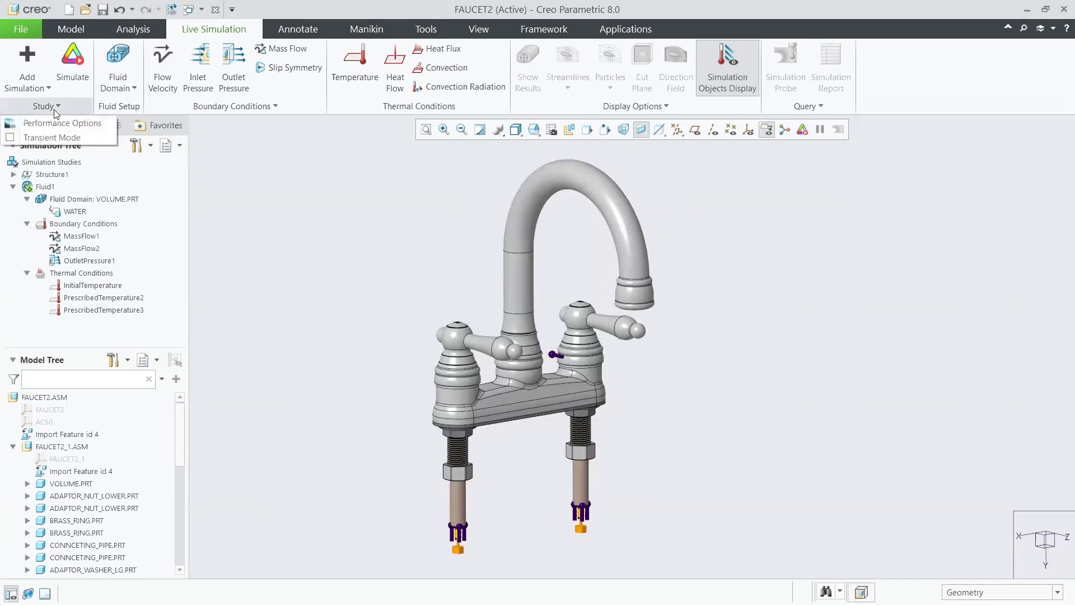
pyautogui.click(55, 138)
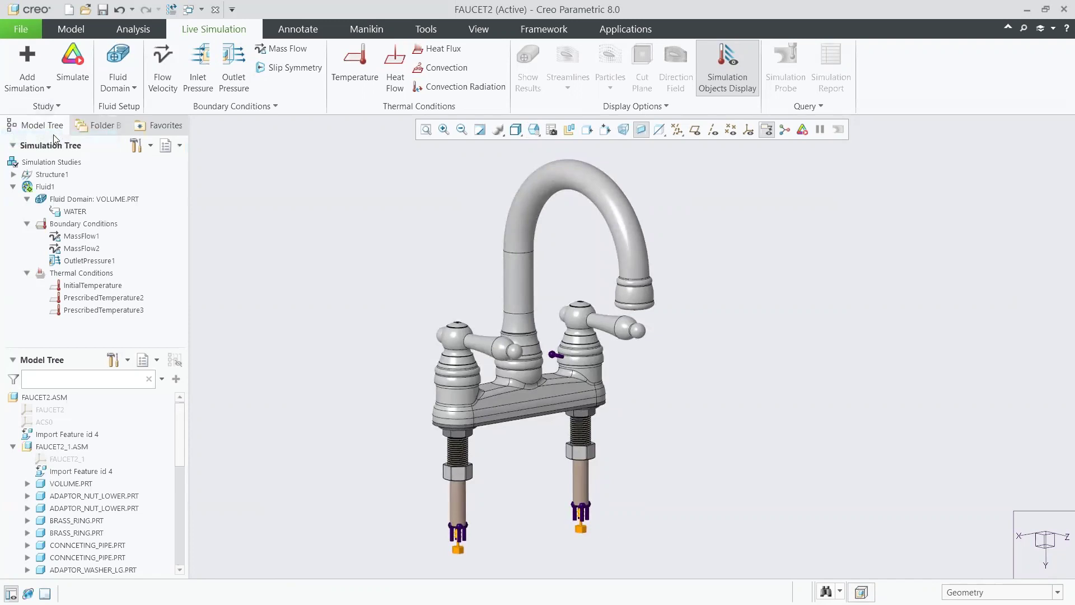
pyautogui.click(71, 76)
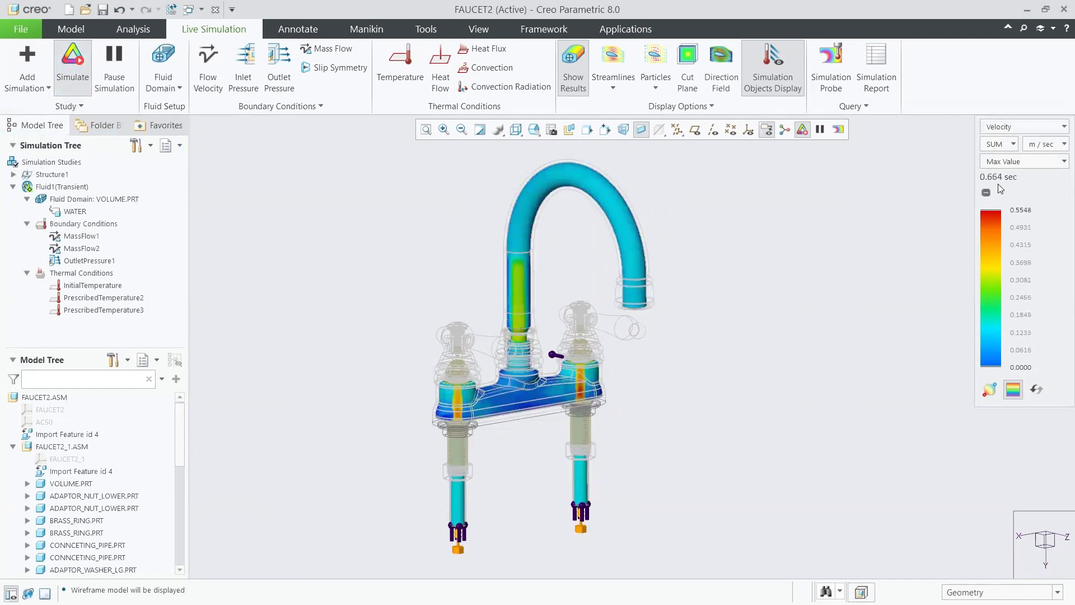
# Probe the velocity at a point on the spout's outlet face from the 02_OUTLET view, checking its graph before closing the probe
pyautogui.click(832, 83)
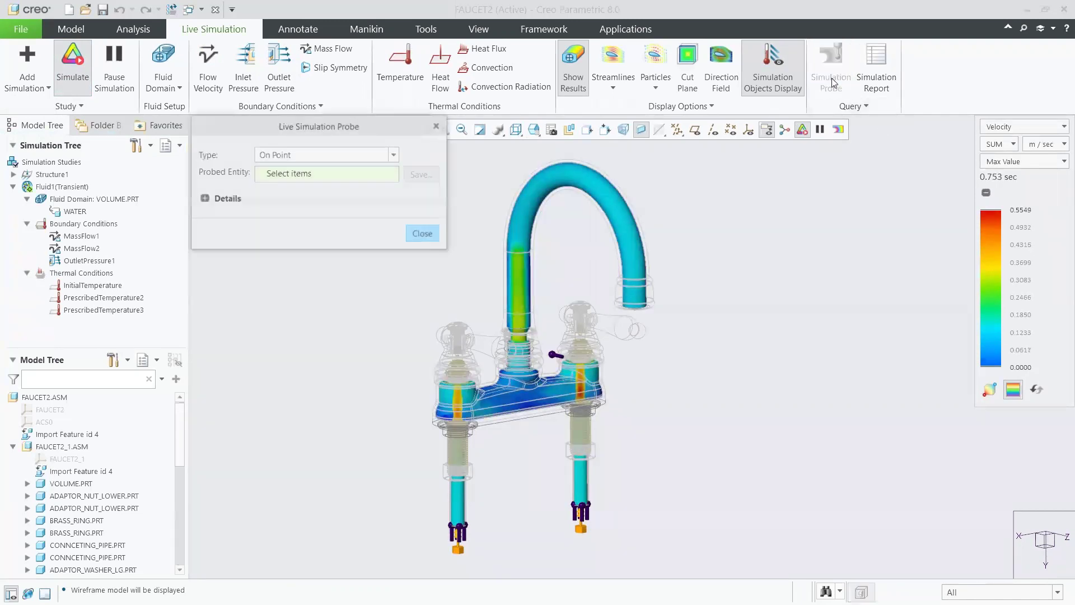
pyautogui.click(533, 129)
pyautogui.click(551, 195)
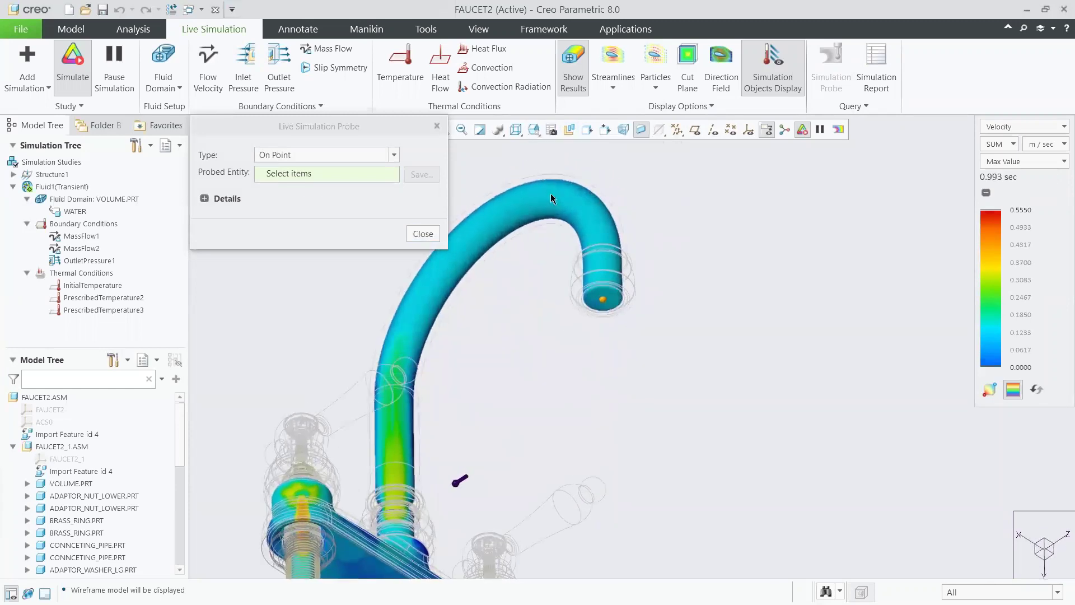
pyautogui.click(614, 296)
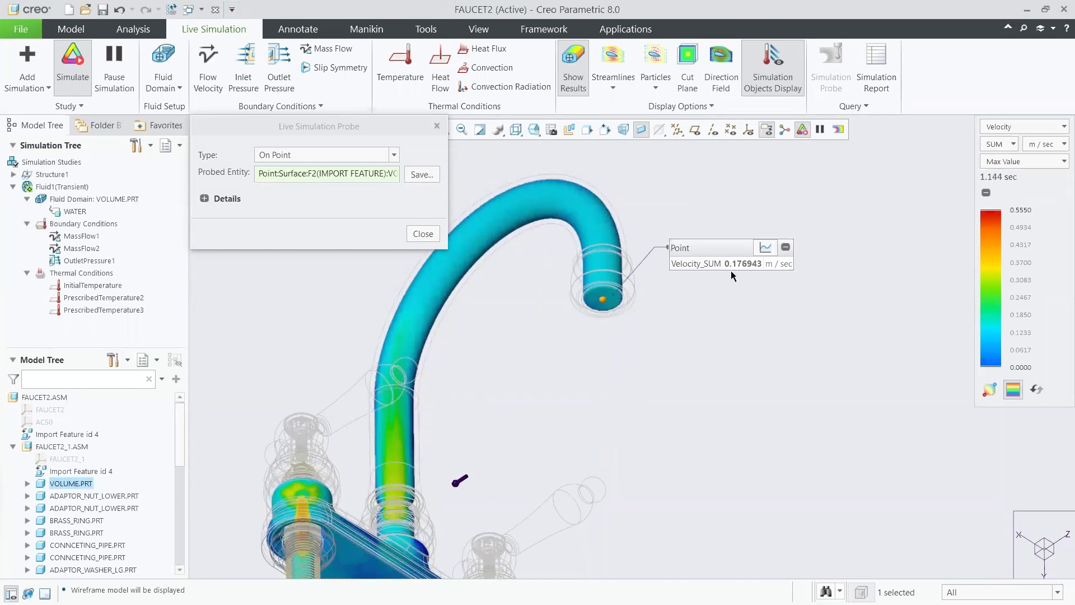
pyautogui.click(766, 247)
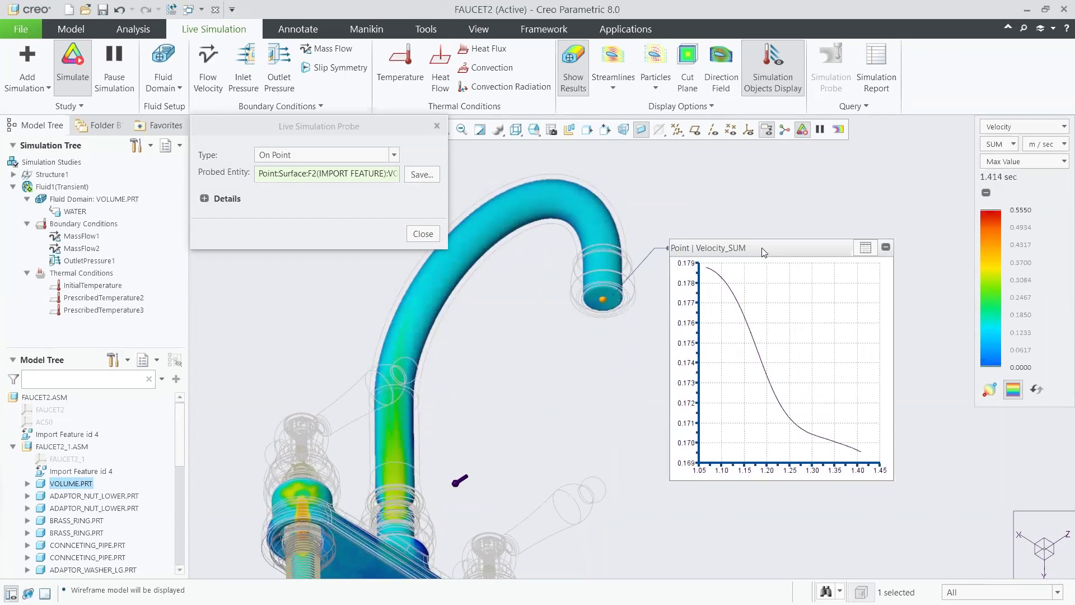
pyautogui.click(862, 251)
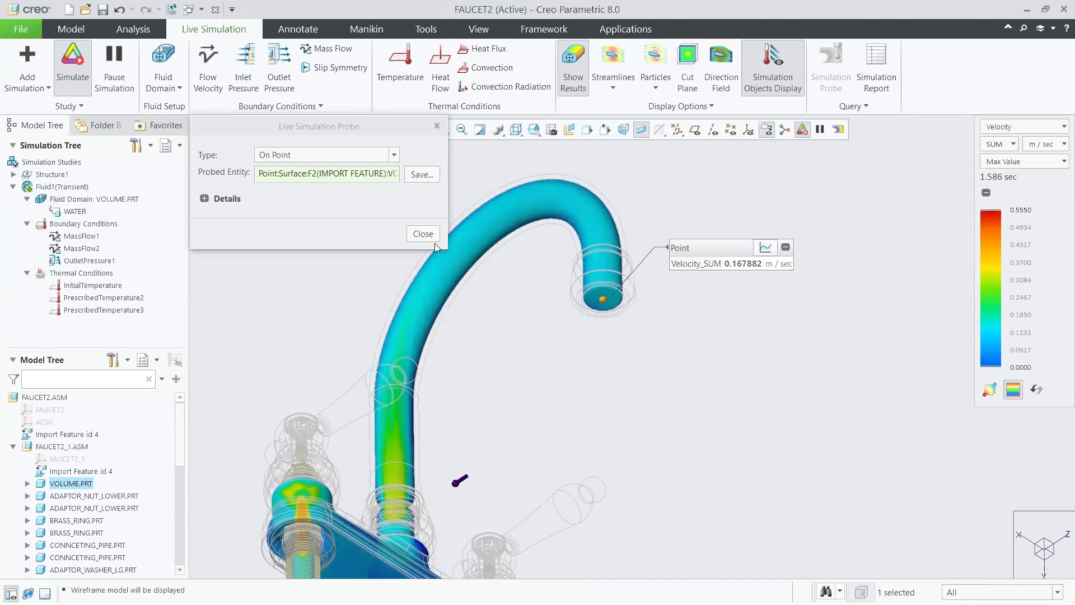
pyautogui.click(423, 234)
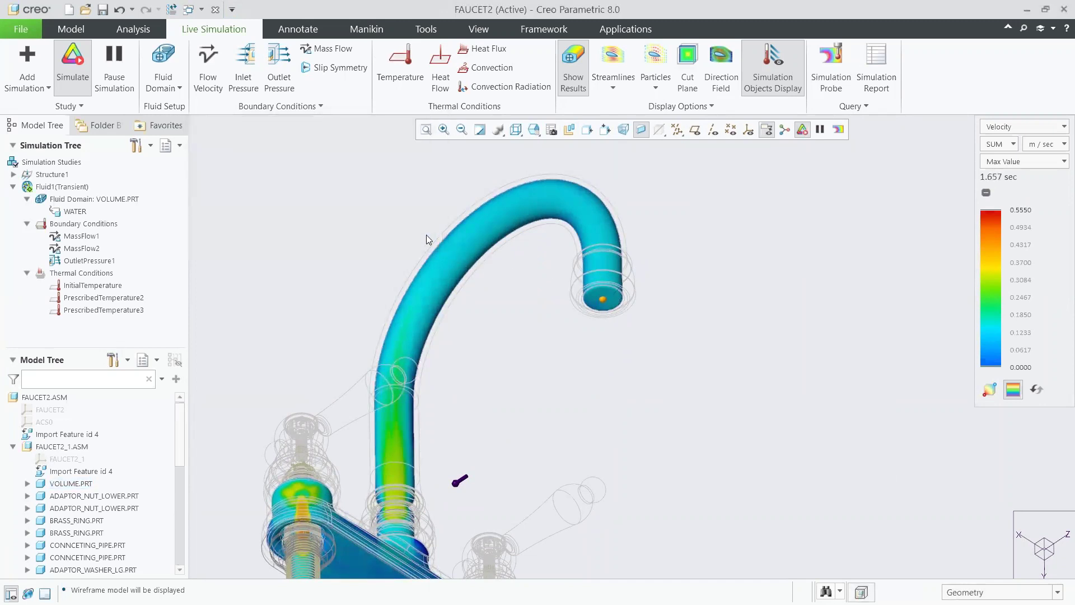
# Restore the 00_START view, pause the simulation and turn off transient mode for the fluid study
pyautogui.click(535, 132)
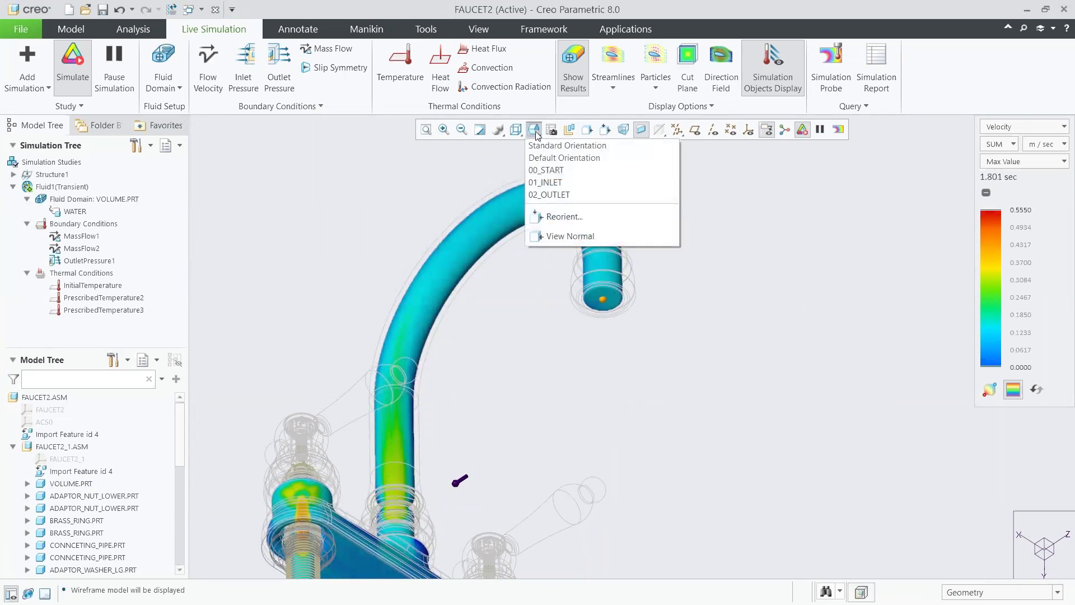
pyautogui.click(539, 167)
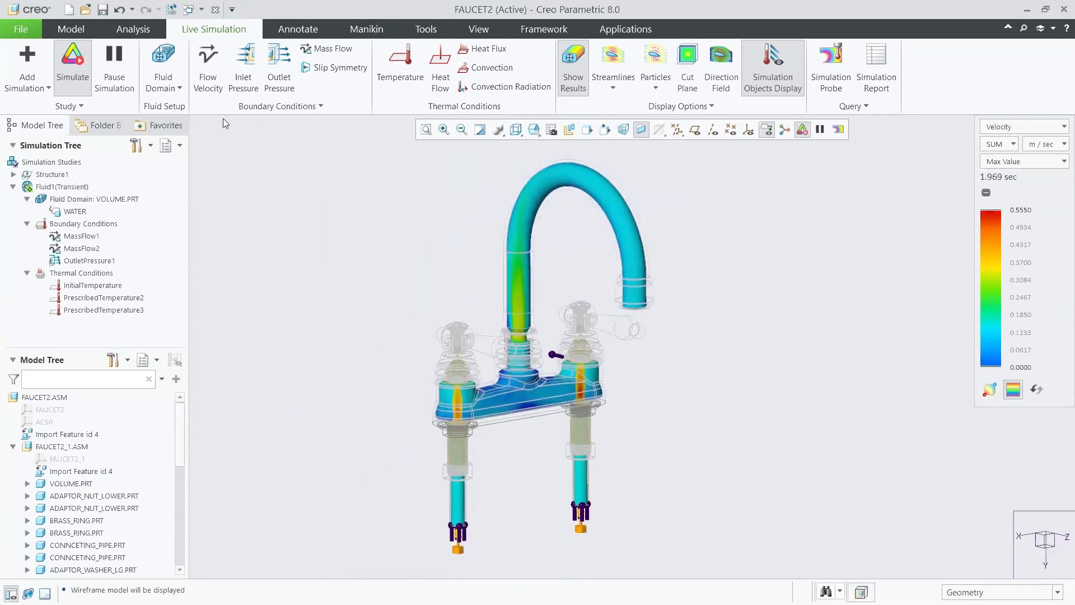
pyautogui.click(119, 82)
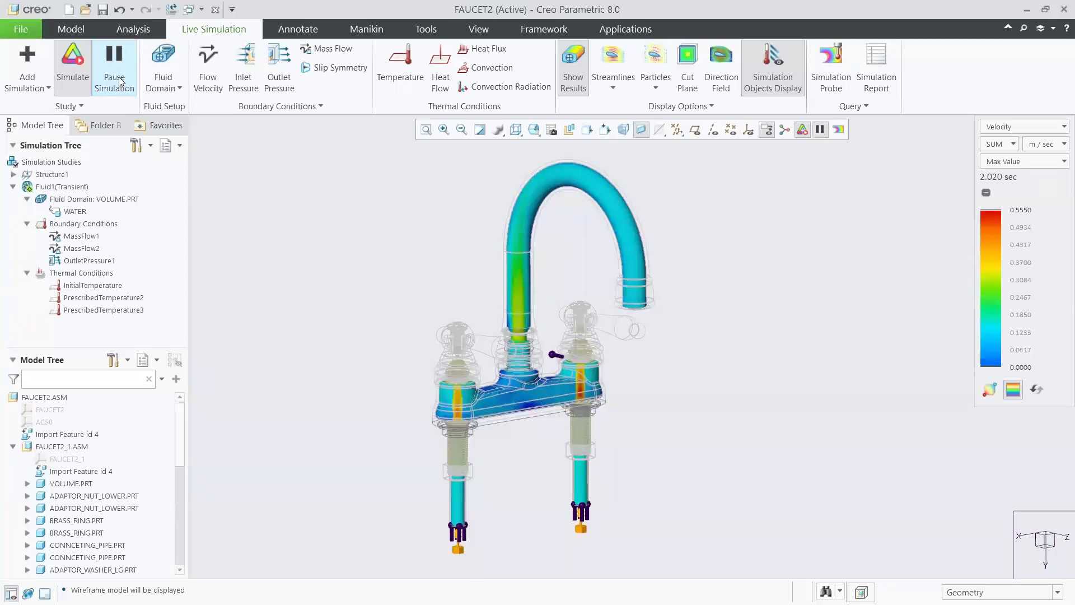
pyautogui.click(69, 105)
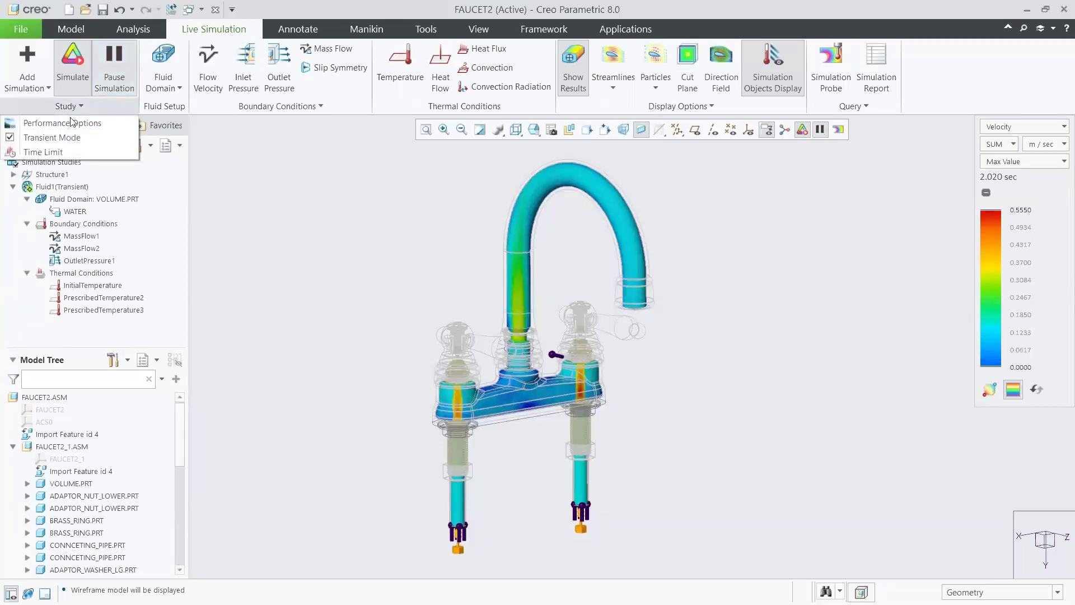
pyautogui.click(66, 137)
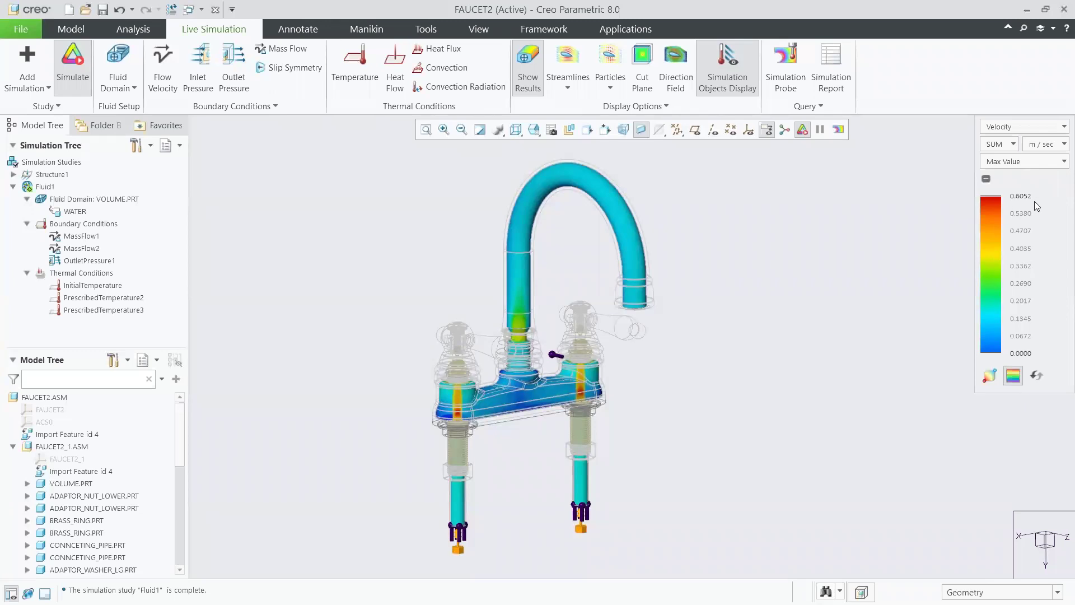
# Display the temperature results of the fluid study in F
pyautogui.click(1028, 130)
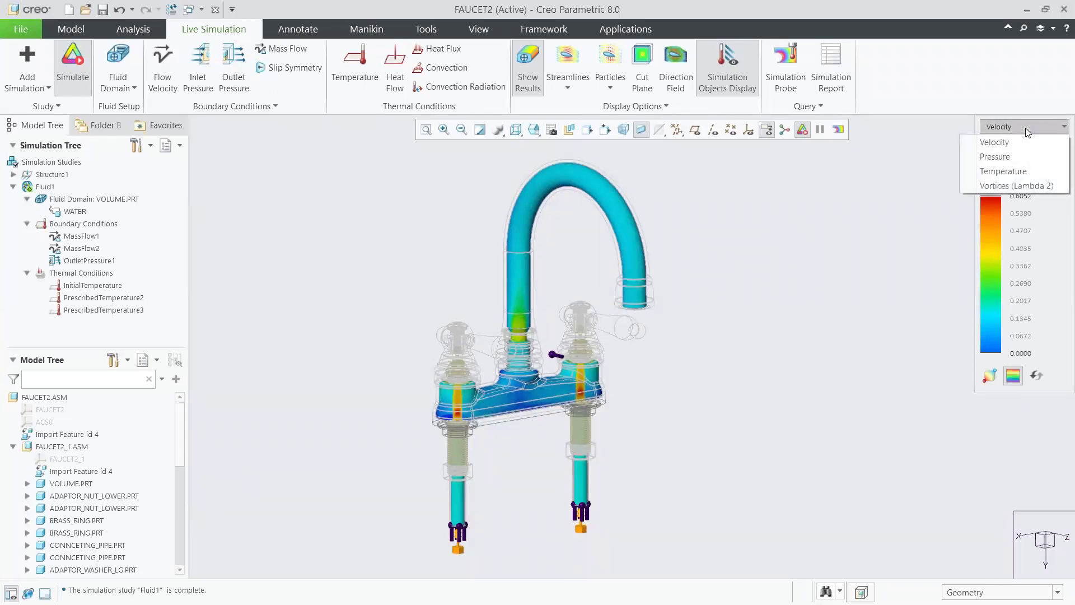
pyautogui.click(1020, 170)
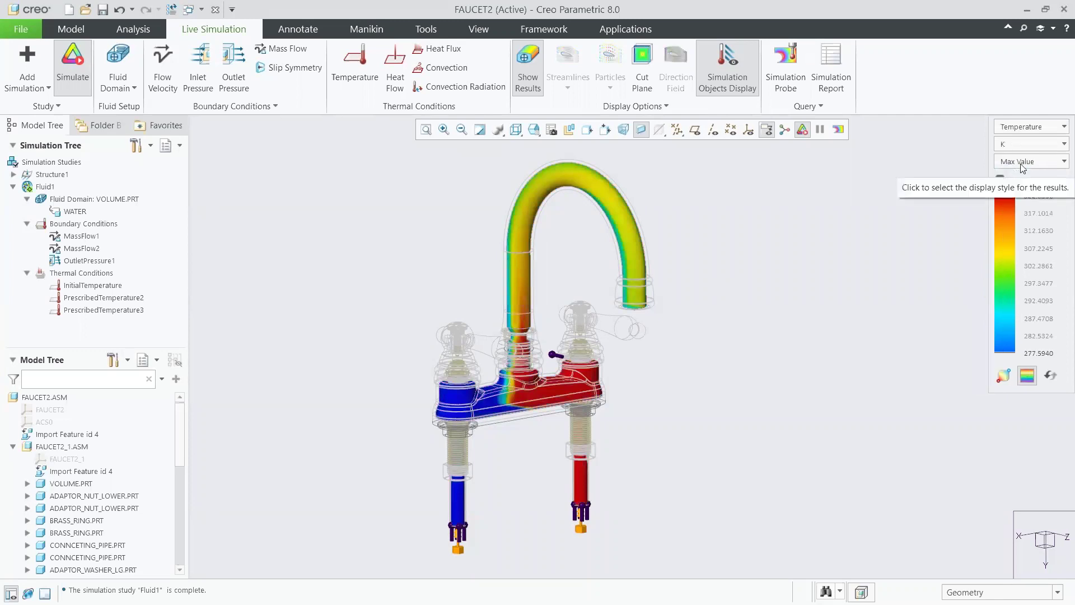
pyautogui.click(1025, 144)
pyautogui.click(1026, 175)
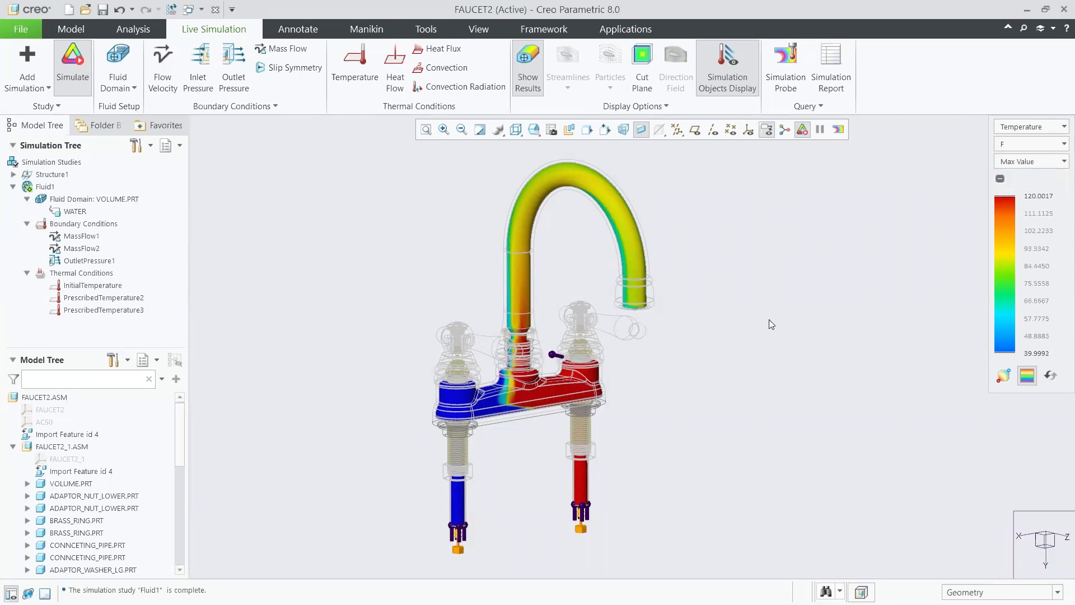
# Examine the temperature results in Composite style with the legend marker moved to about 85.55 F, and in Surface style
pyautogui.click(1027, 165)
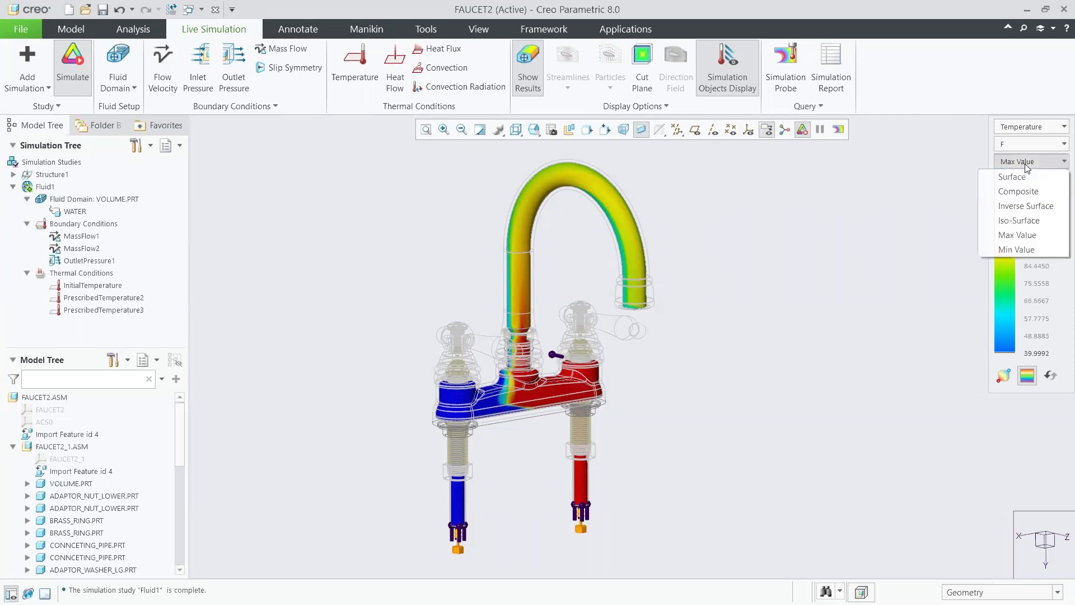
pyautogui.click(1026, 191)
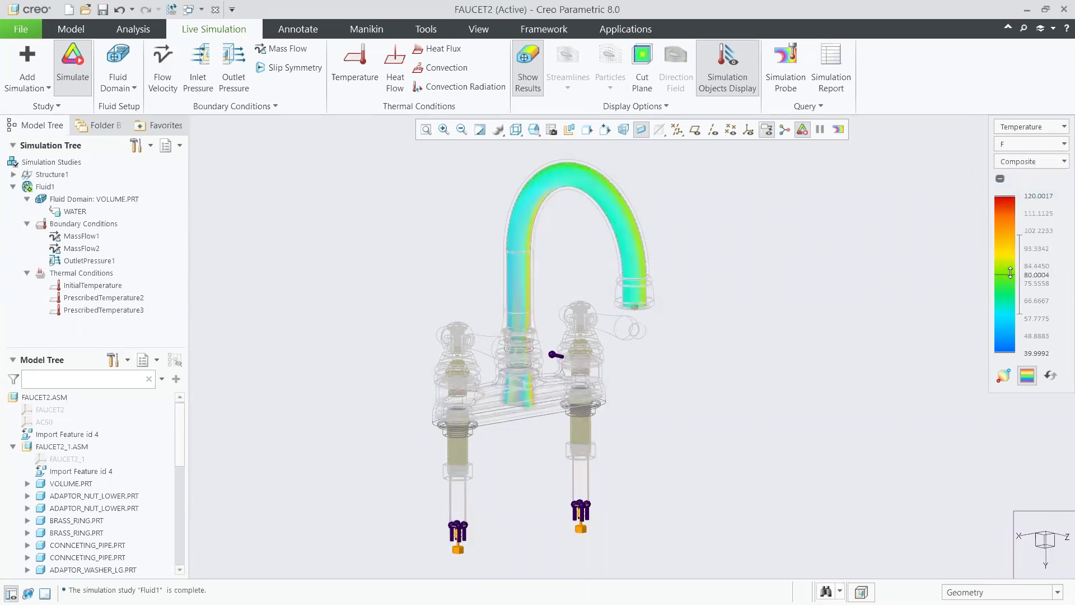
pyautogui.moveTo(1011, 273)
pyautogui.mouseDown()
pyautogui.moveTo(1010, 235)
pyautogui.moveTo(1012, 298)
pyautogui.moveTo(1012, 264)
pyautogui.mouseUp()
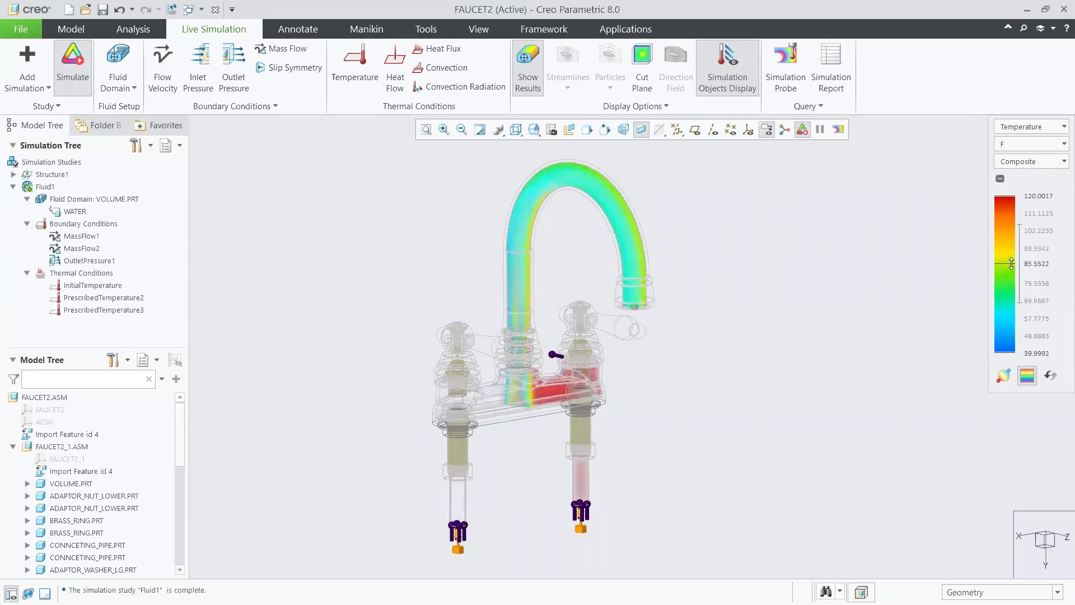
pyautogui.click(1033, 165)
pyautogui.click(1031, 177)
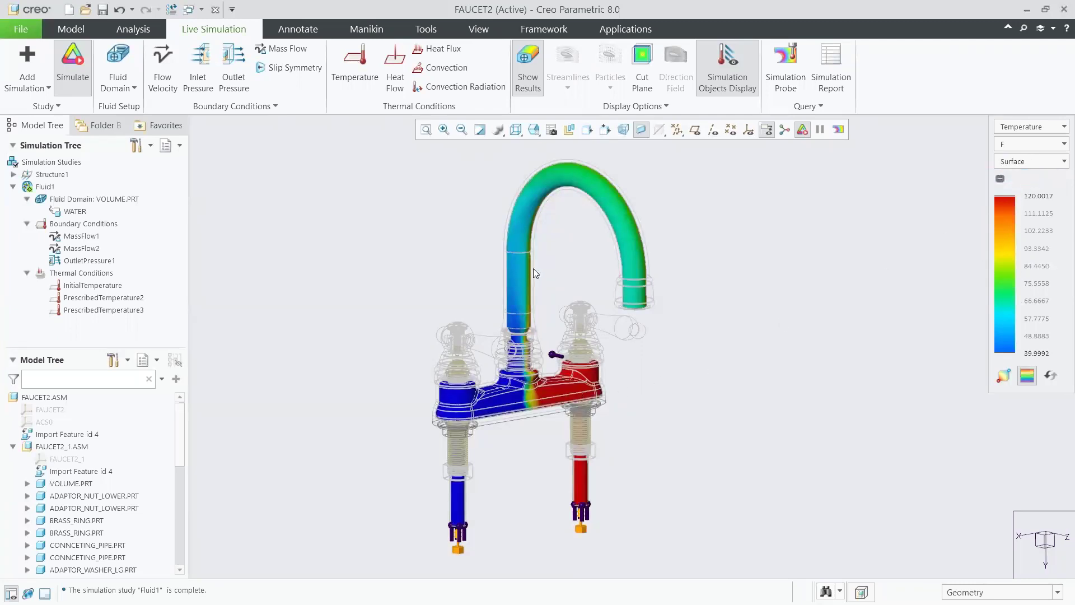
# Display the velocity results in the Max Value style
pyautogui.click(1024, 127)
pyautogui.click(1020, 143)
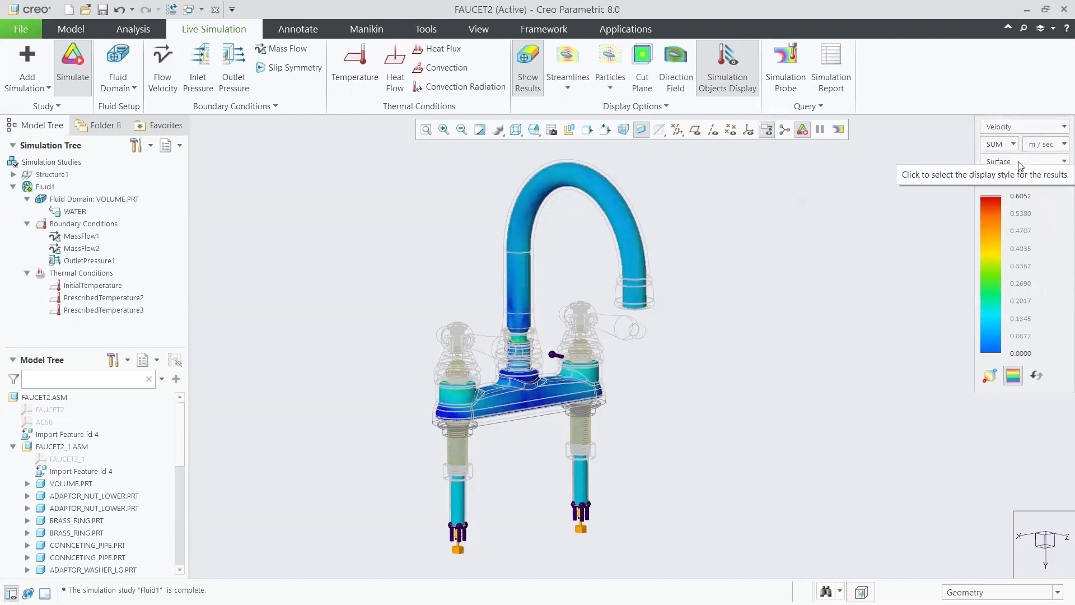
pyautogui.click(1020, 161)
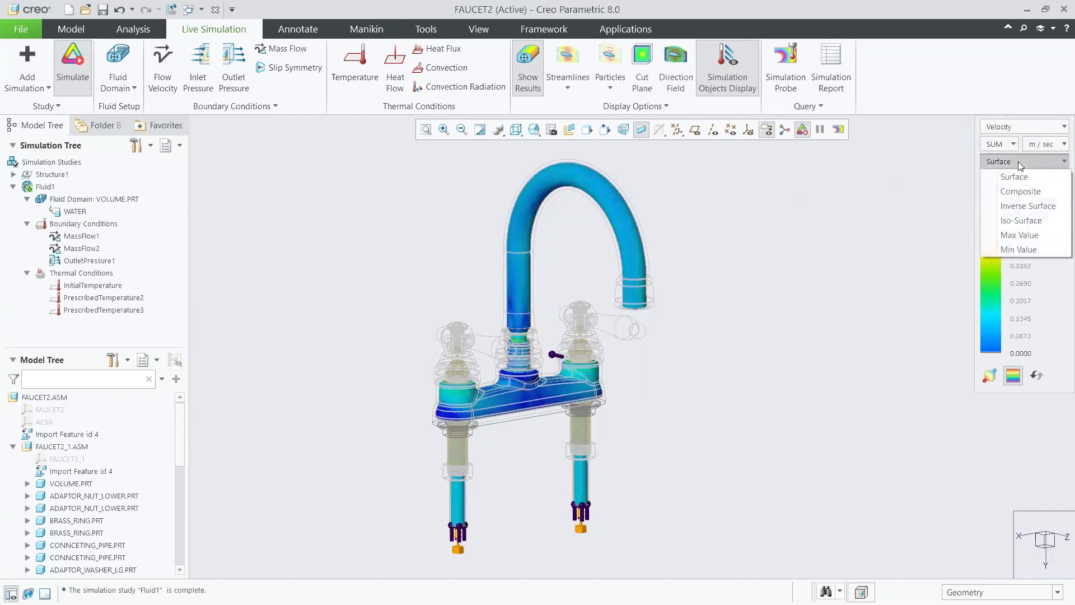
pyautogui.click(1019, 235)
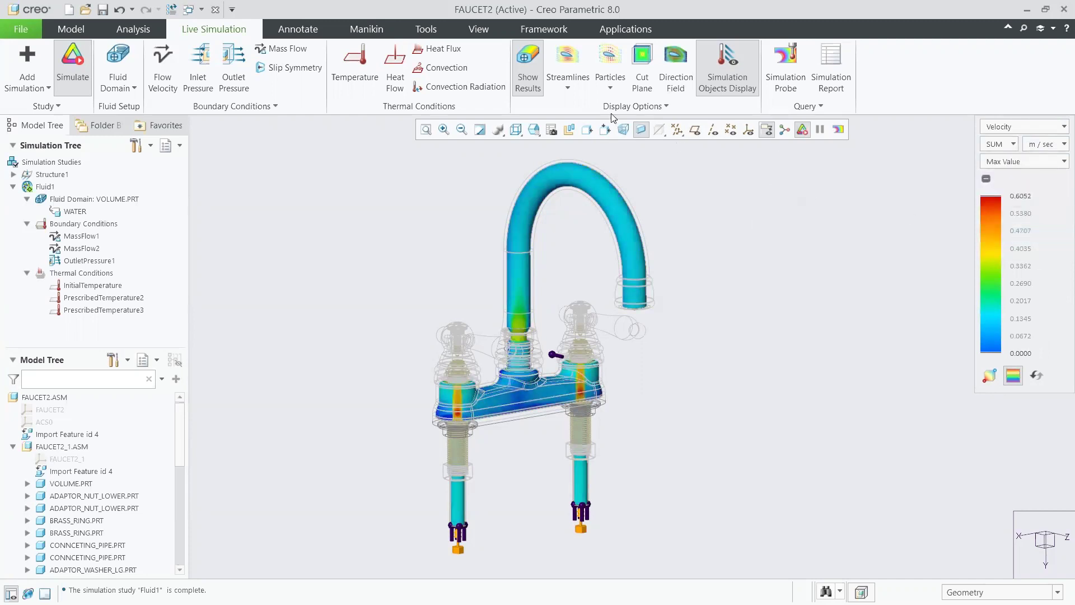
# Hide the velocity results and examine the direction field on its section plane, turning it off after restoring the 00_START view
pyautogui.click(527, 85)
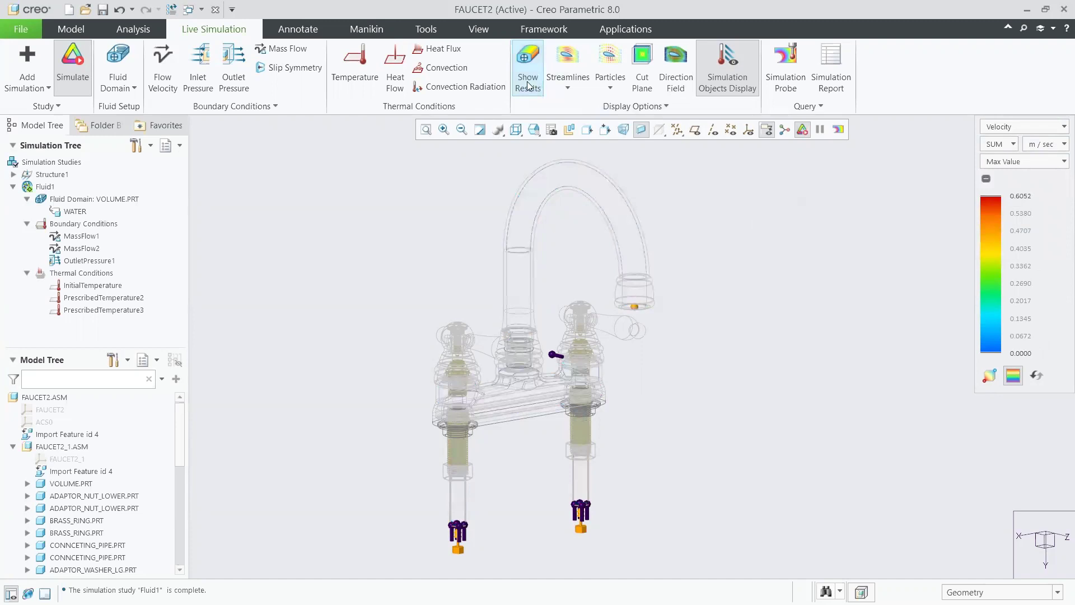
pyautogui.click(673, 78)
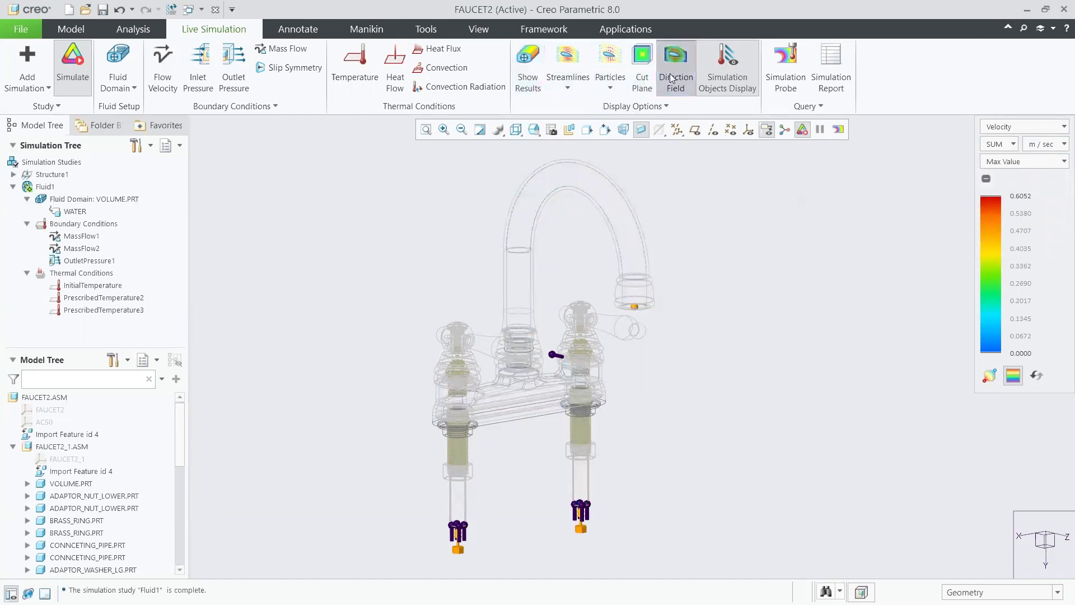
pyautogui.moveTo(524, 367)
pyautogui.mouseDown(button='middle')
pyautogui.moveTo(473, 353)
pyautogui.moveTo(511, 362)
pyautogui.mouseUp(button='middle')
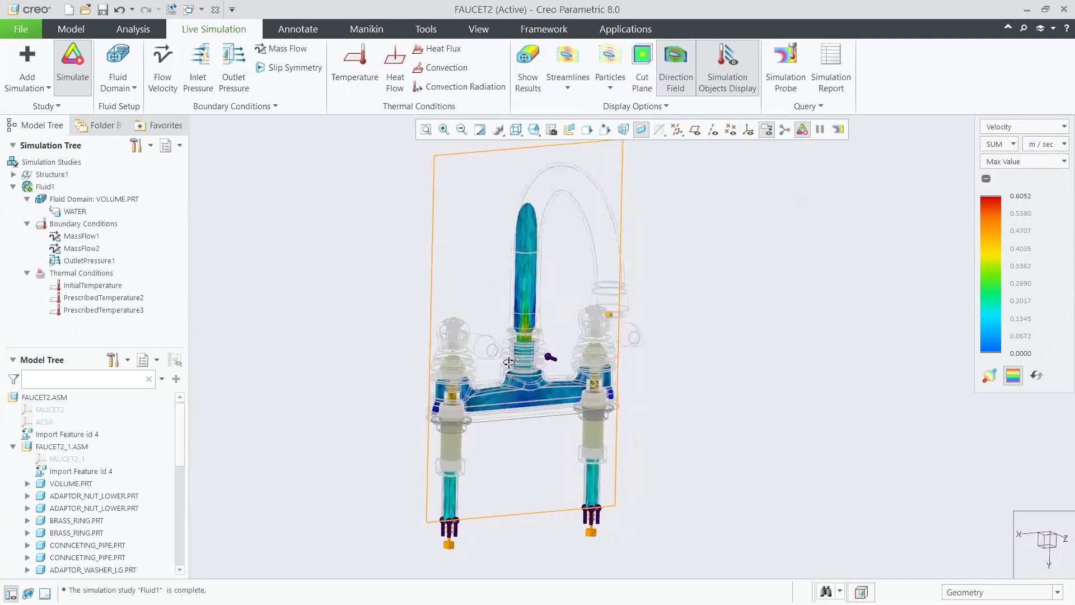
pyautogui.click(532, 133)
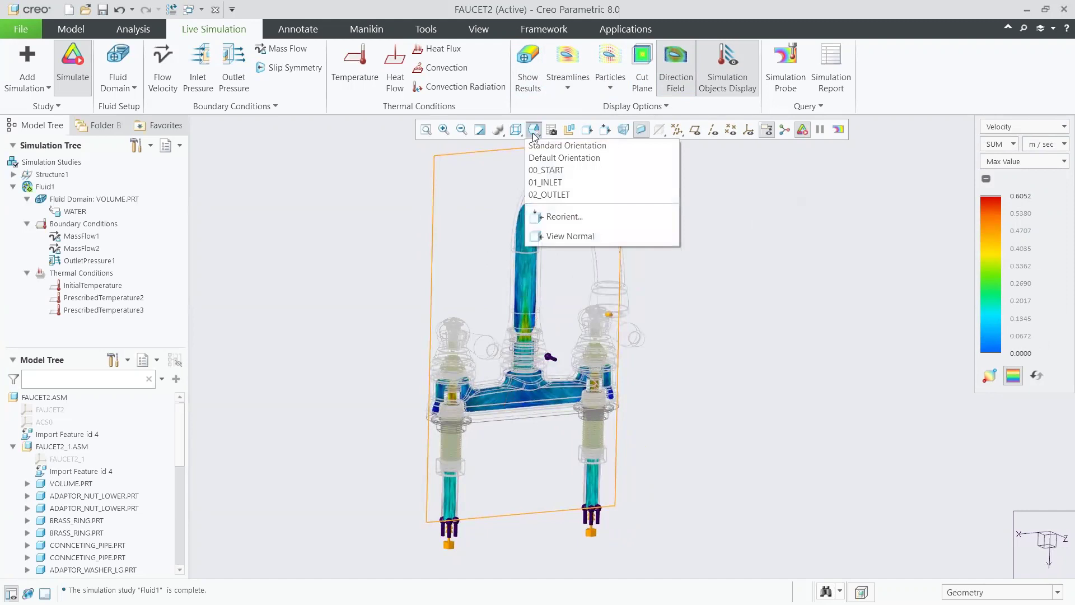
pyautogui.click(543, 172)
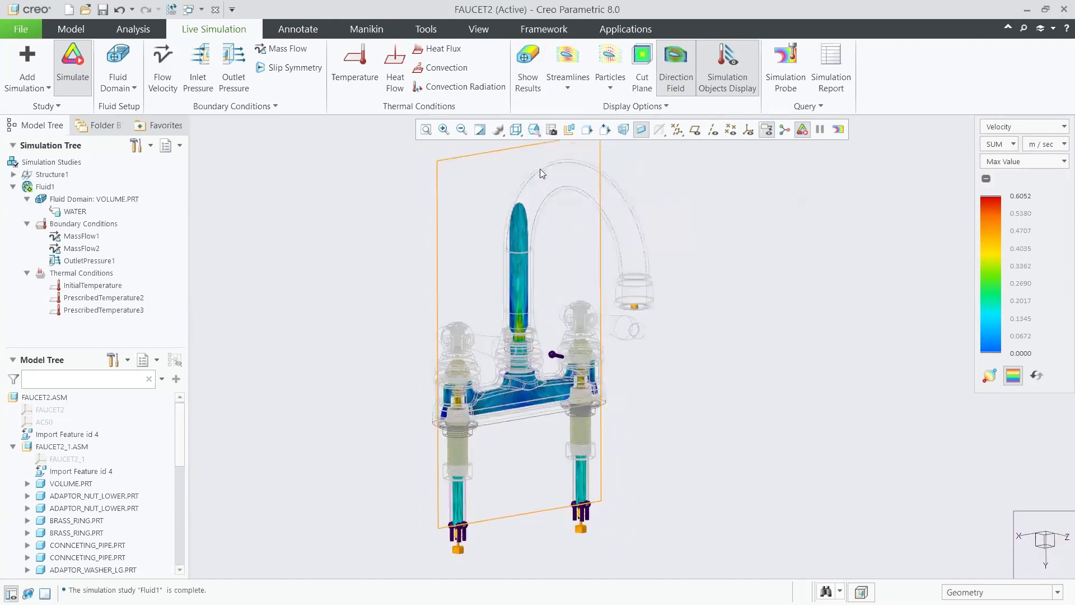
pyautogui.click(676, 65)
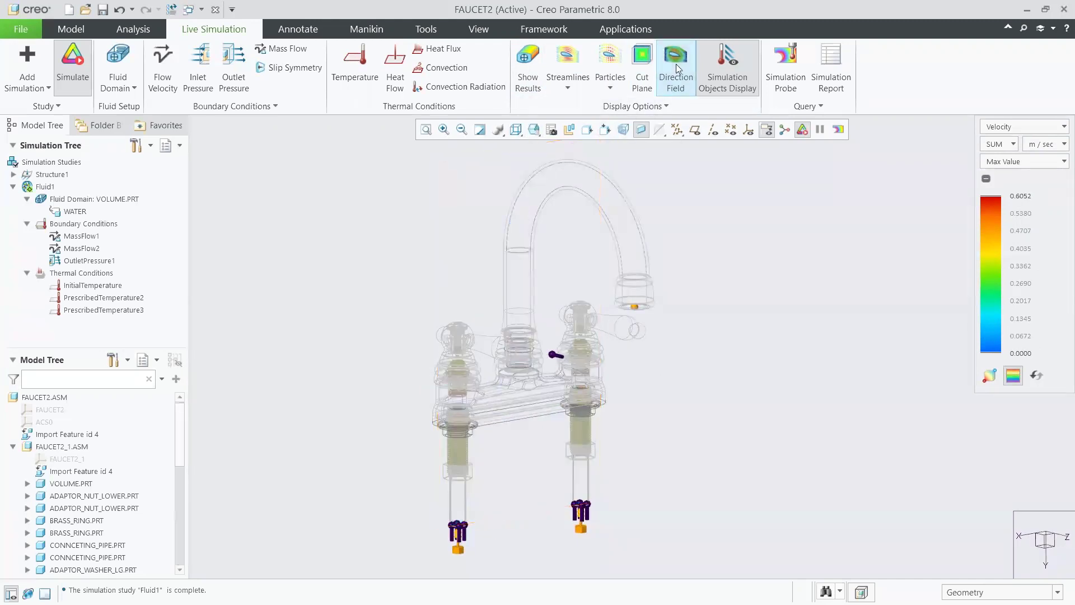
# View the velocity streamlines through the faucet and replace them with the particles display
pyautogui.click(571, 60)
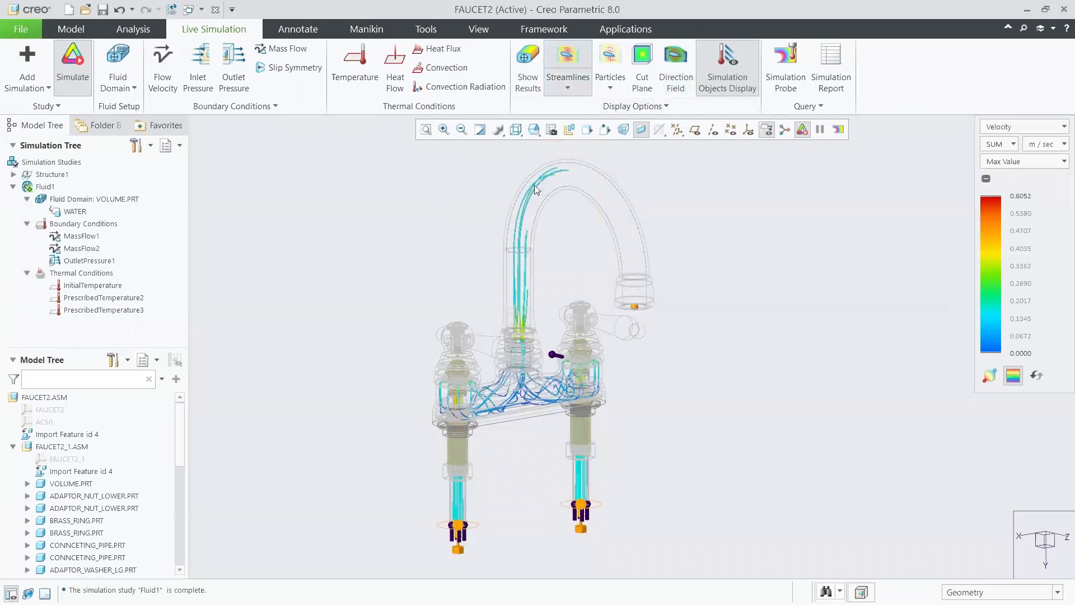
pyautogui.click(569, 60)
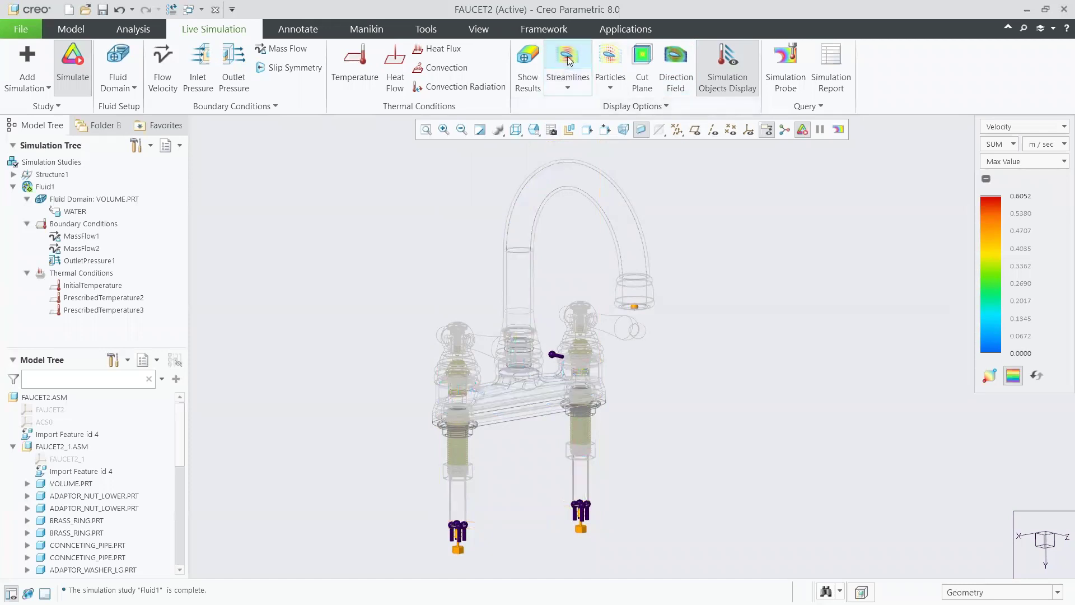
pyautogui.click(610, 62)
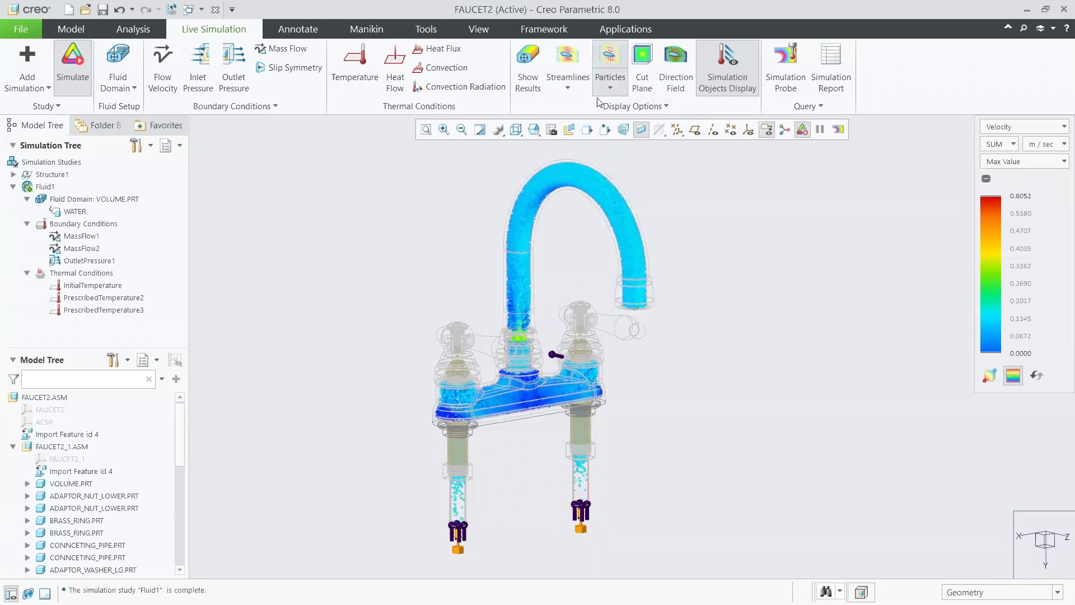
# Replace the particles display with the velocity results on the fluid volume and turn off the live simulation
pyautogui.click(612, 59)
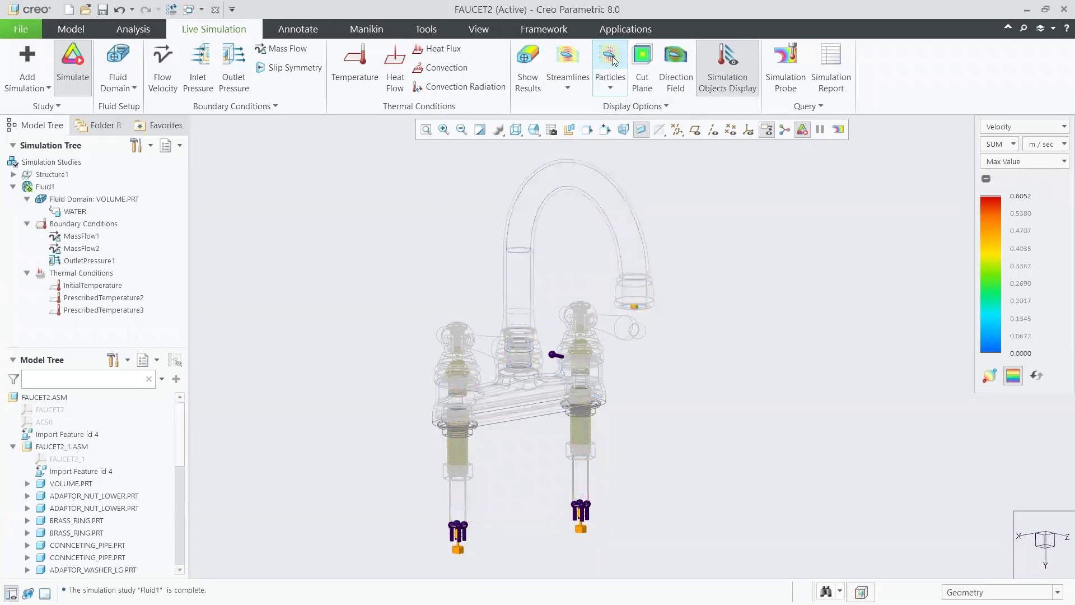
pyautogui.click(529, 71)
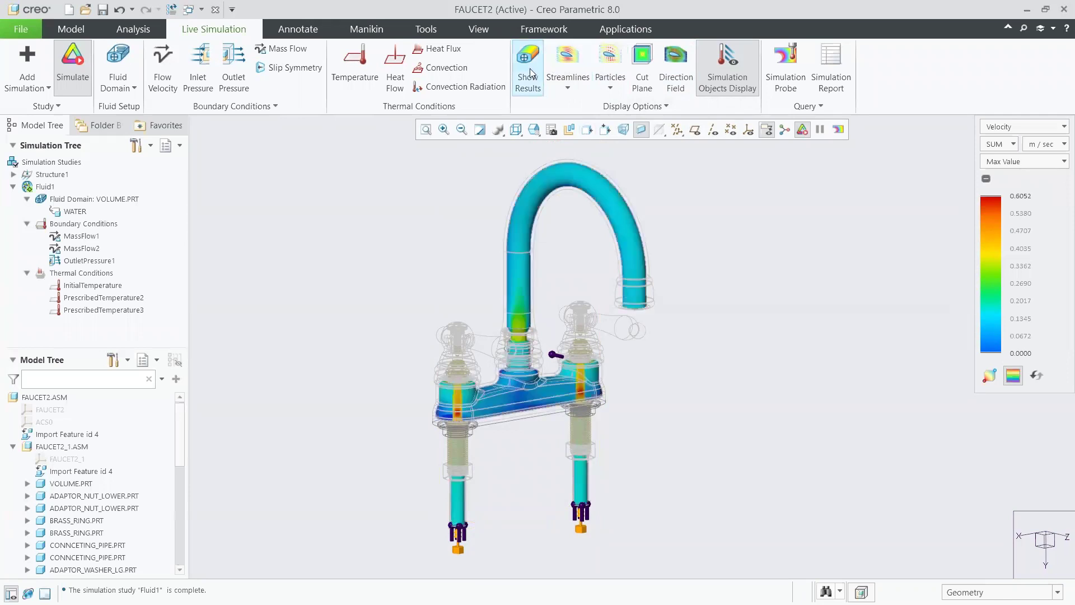
pyautogui.click(76, 81)
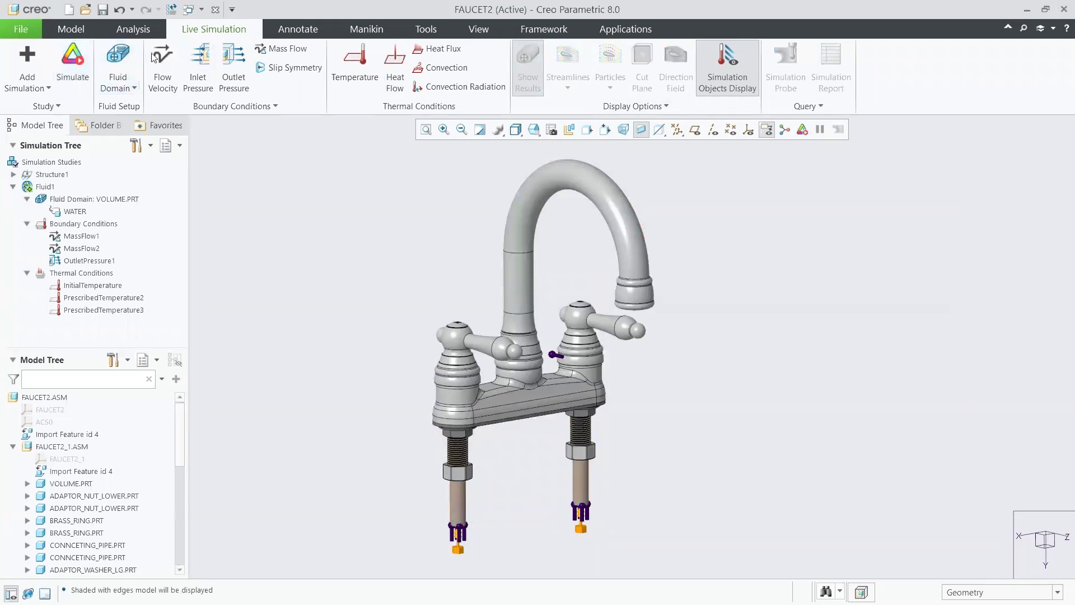
# Close the faucet assembly and erase all objects that are not displayed from the session
pyautogui.click(213, 11)
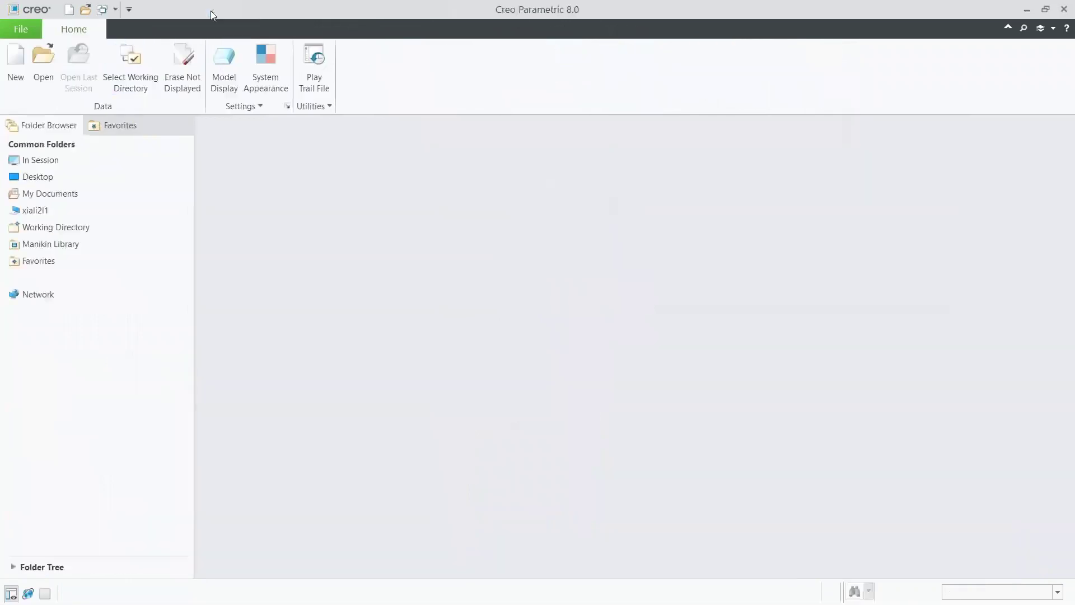
pyautogui.click(180, 63)
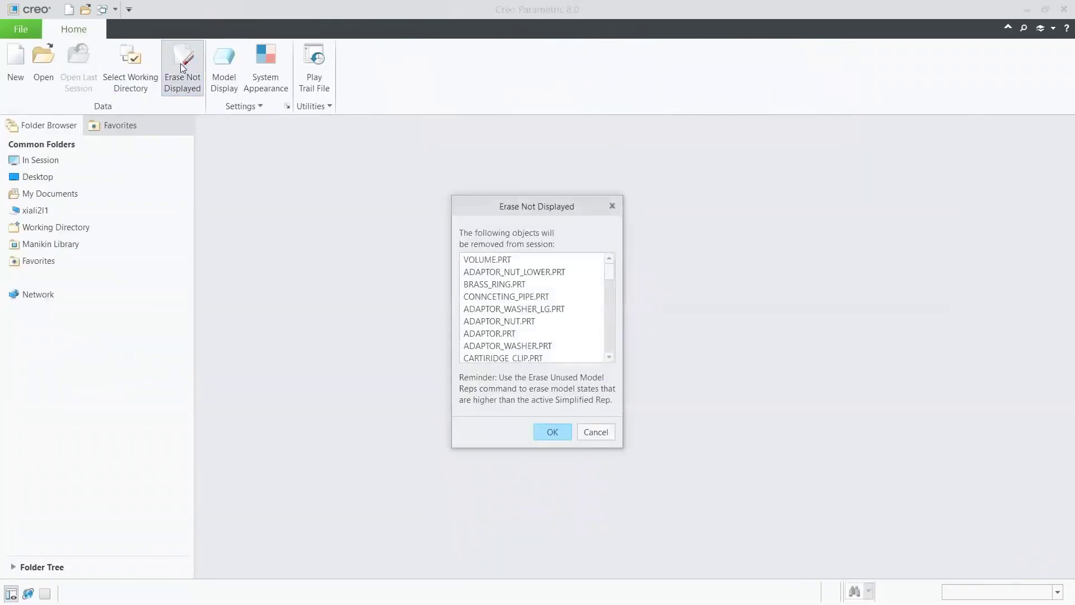
pyautogui.click(551, 432)
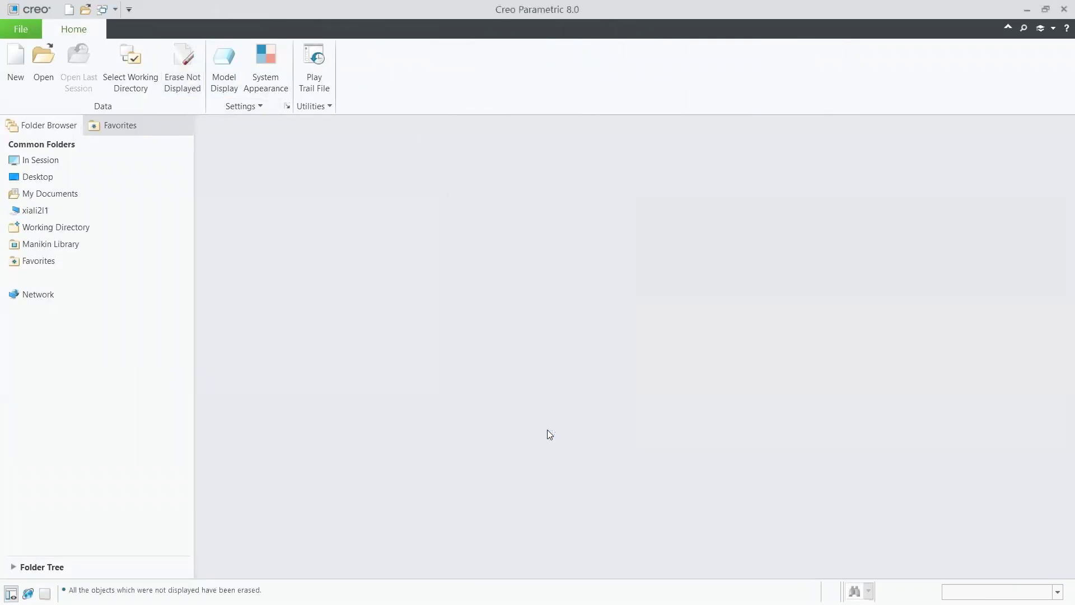